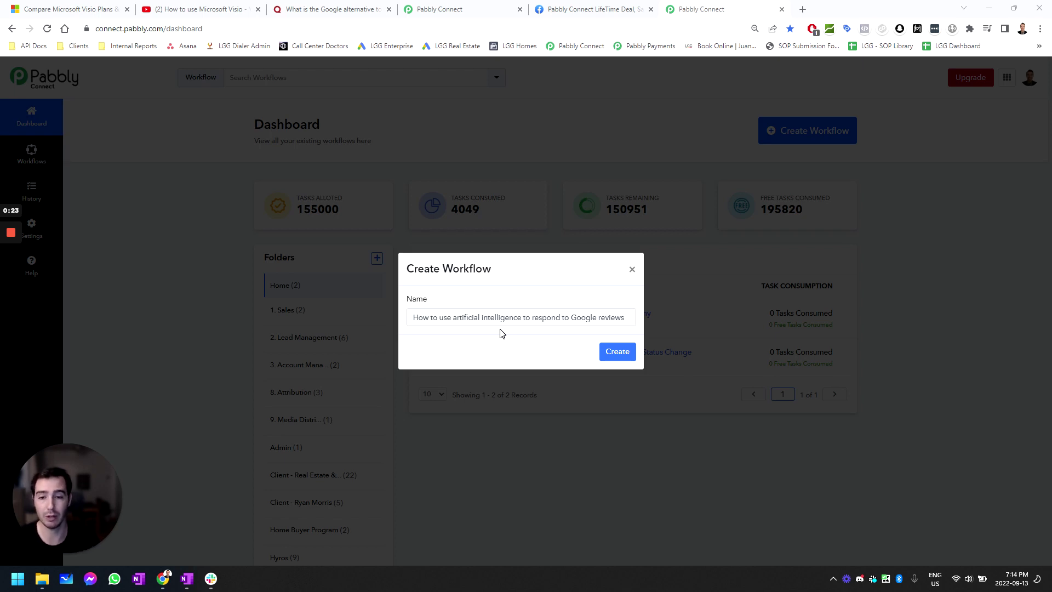
Create the workflow named 'How to use artificial intelligence to respond to Google reviews'.
click(614, 351)
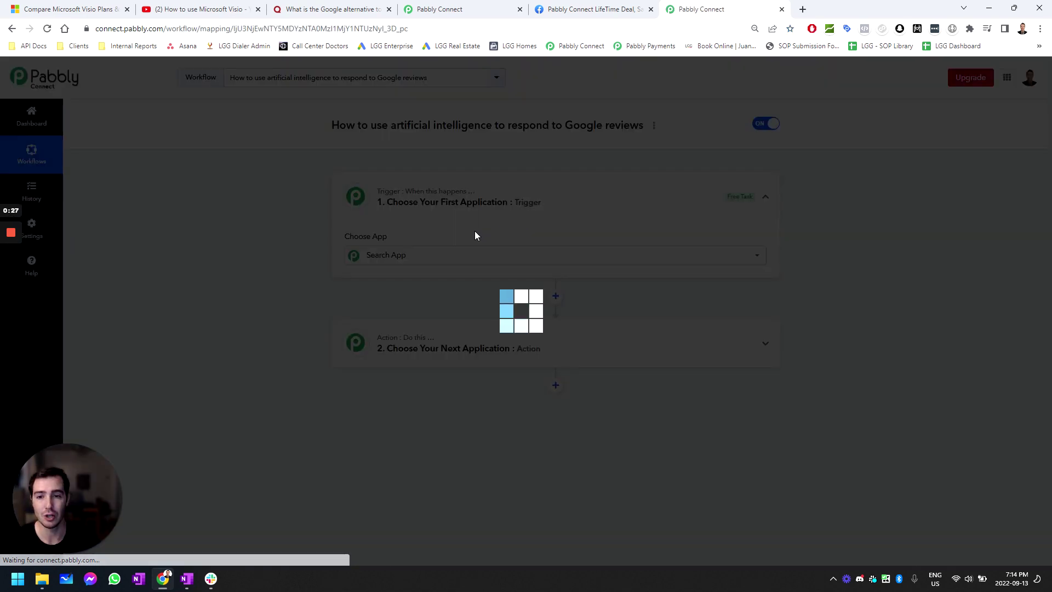
Set the trigger to Google My Business New Review, connected via the LGG Media connection.
text(google)
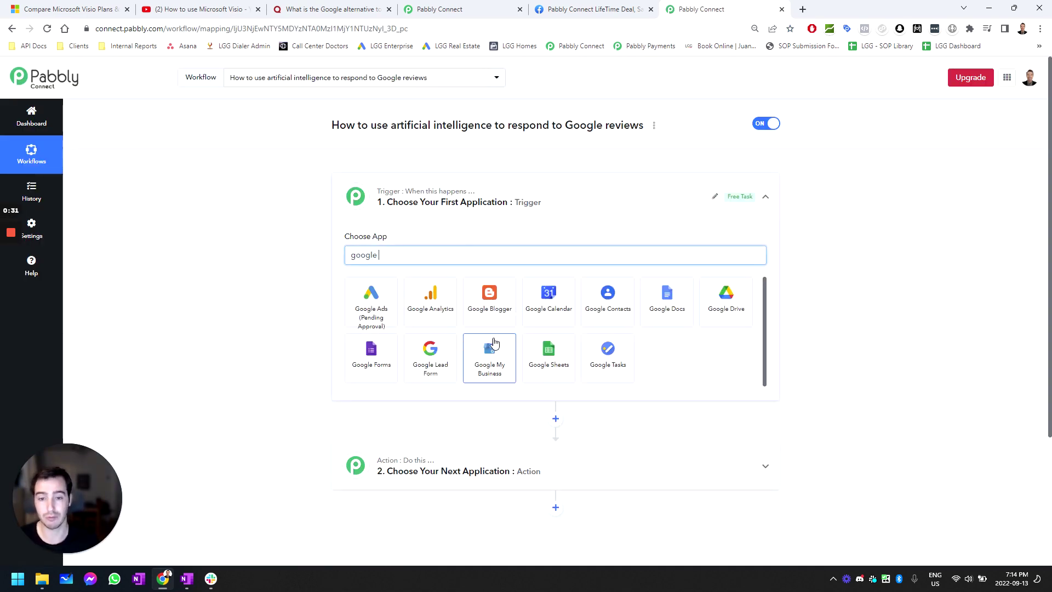
click(489, 353)
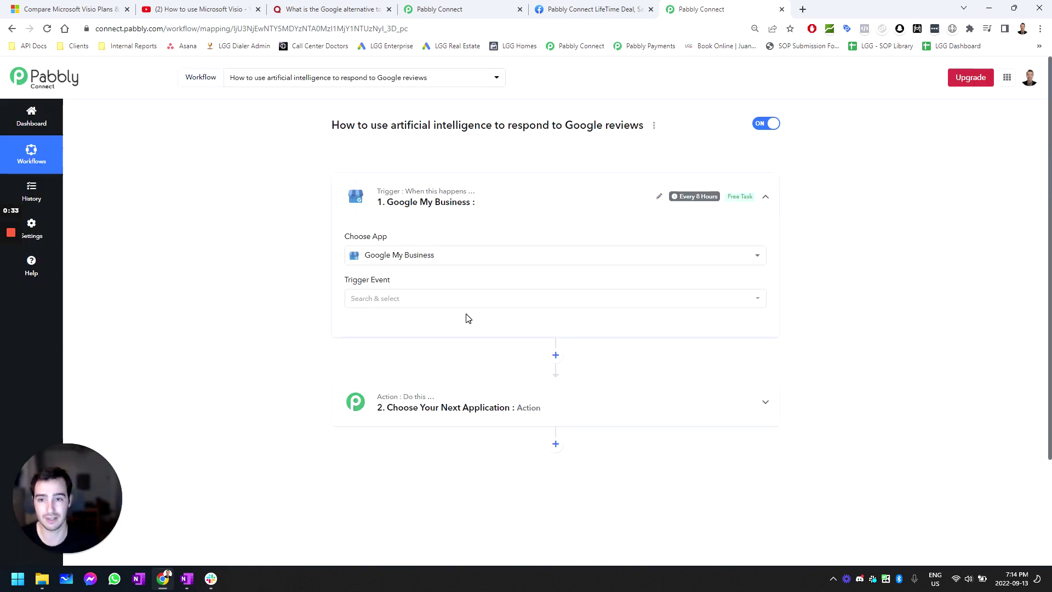
click(455, 298)
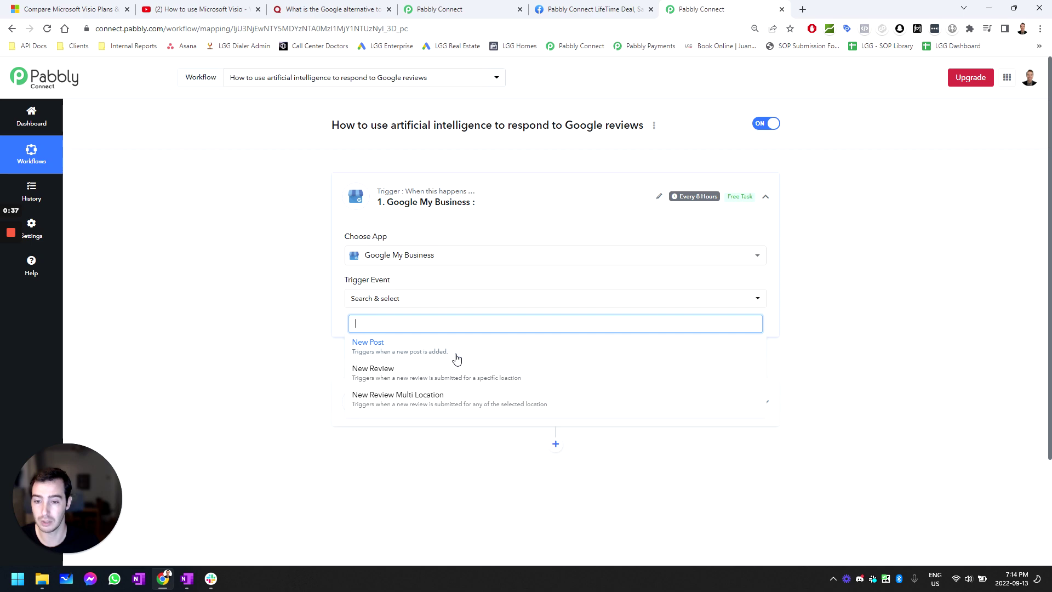
click(458, 375)
click(363, 329)
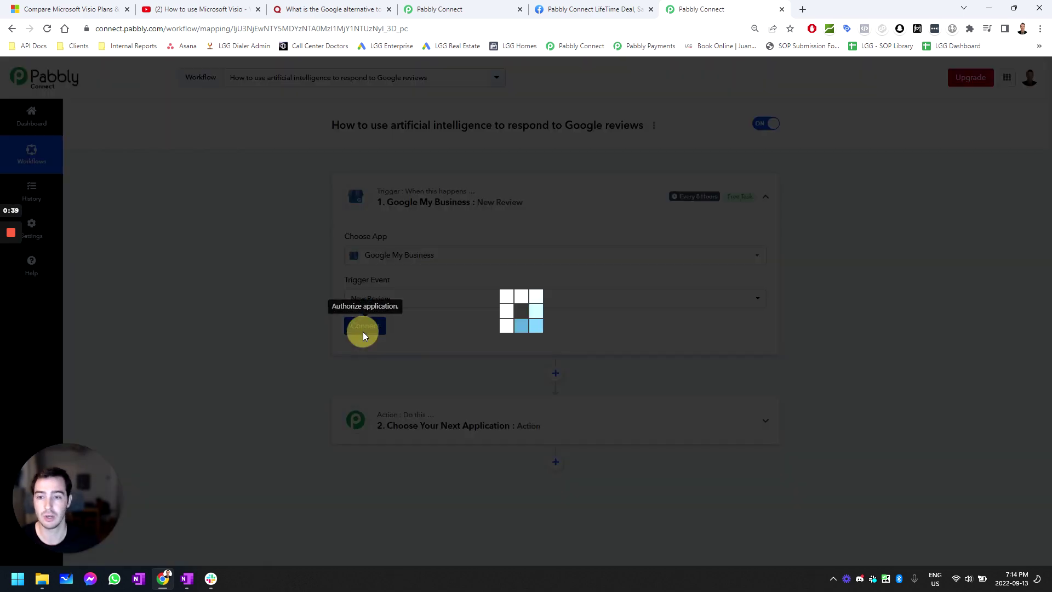
click(547, 283)
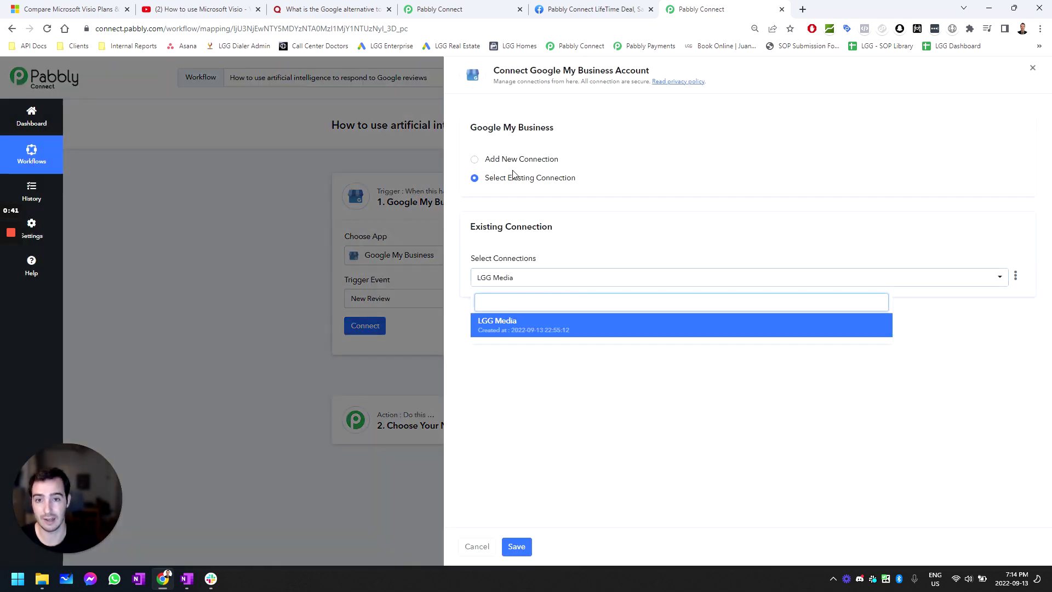
click(534, 326)
click(517, 546)
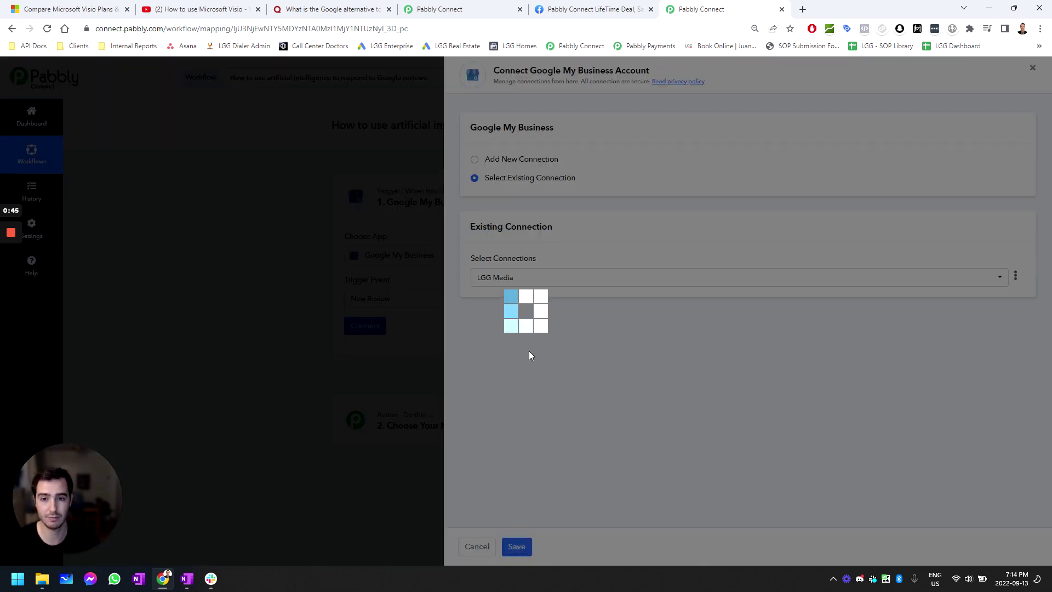
Keep the current account and LGG Media location, then save and fetch a test review.
scroll(320, 300, down, 1)
scroll(317, 299, down, 1)
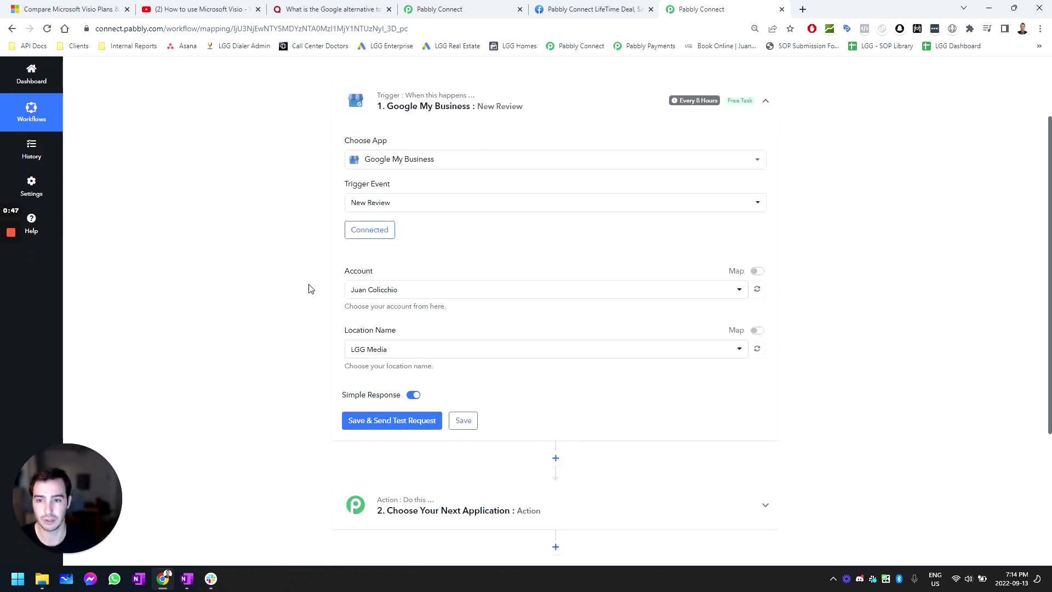
click(423, 296)
click(426, 333)
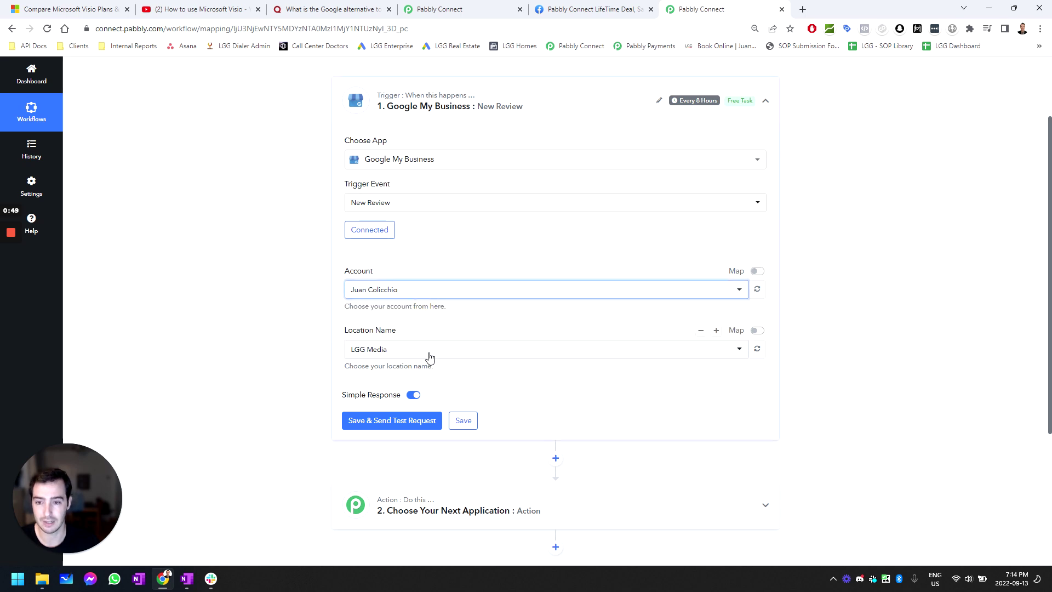
click(430, 355)
click(429, 355)
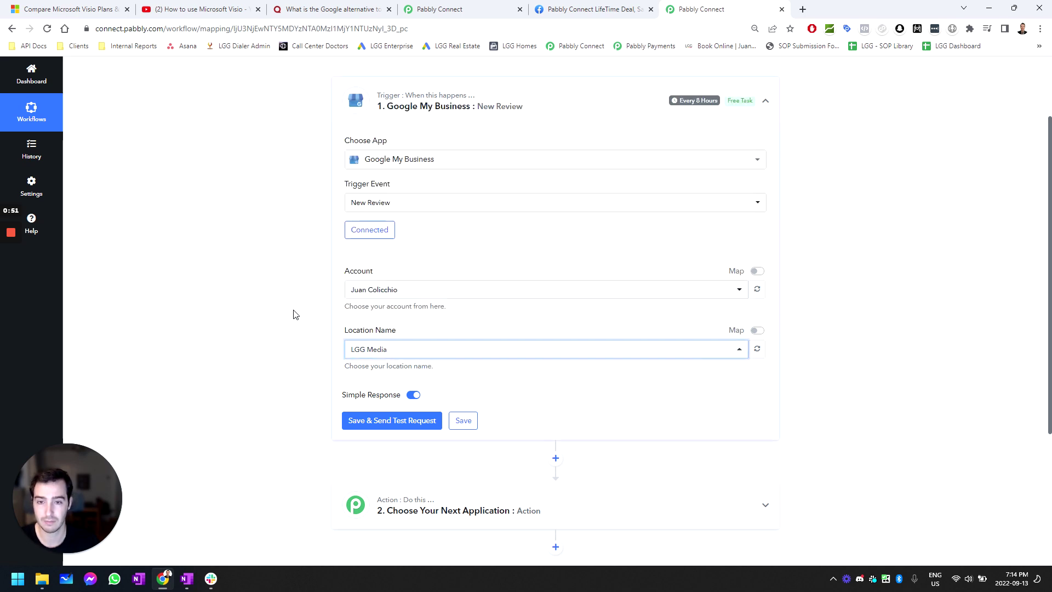
scroll(294, 313, down, 1)
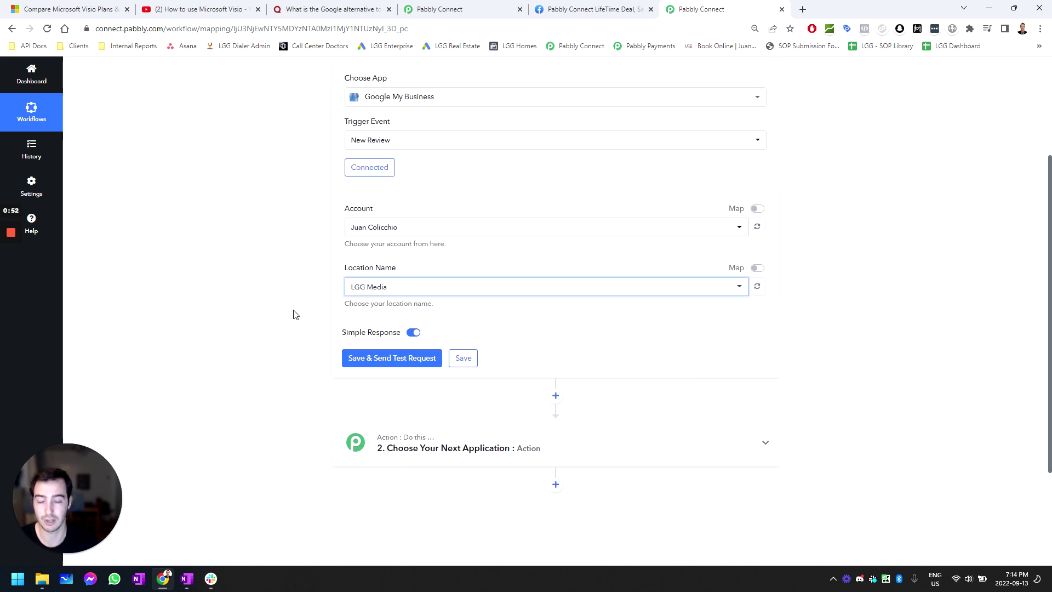
click(421, 345)
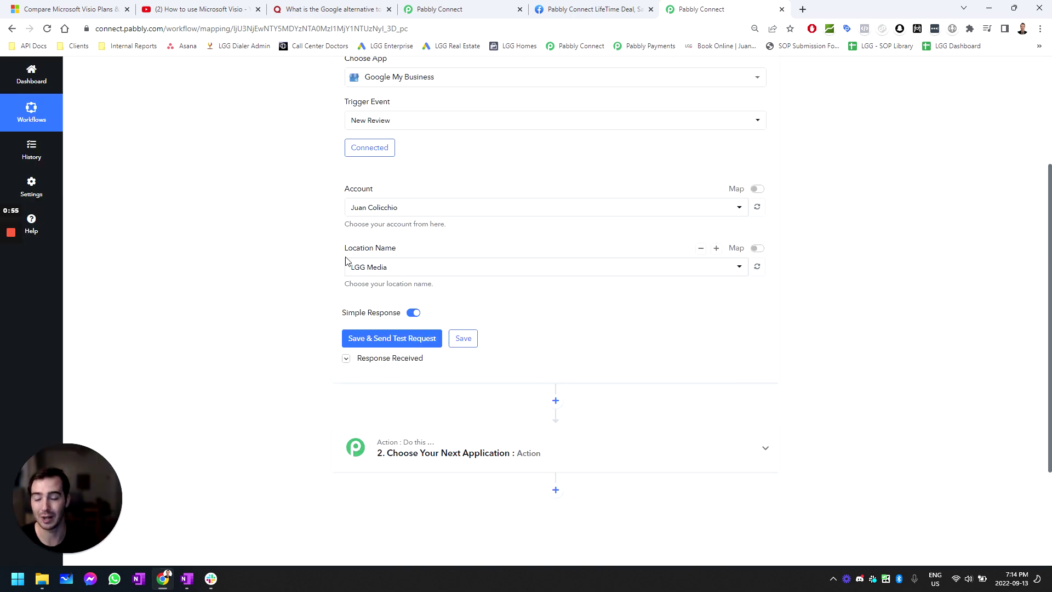
scroll(292, 280, down, 5)
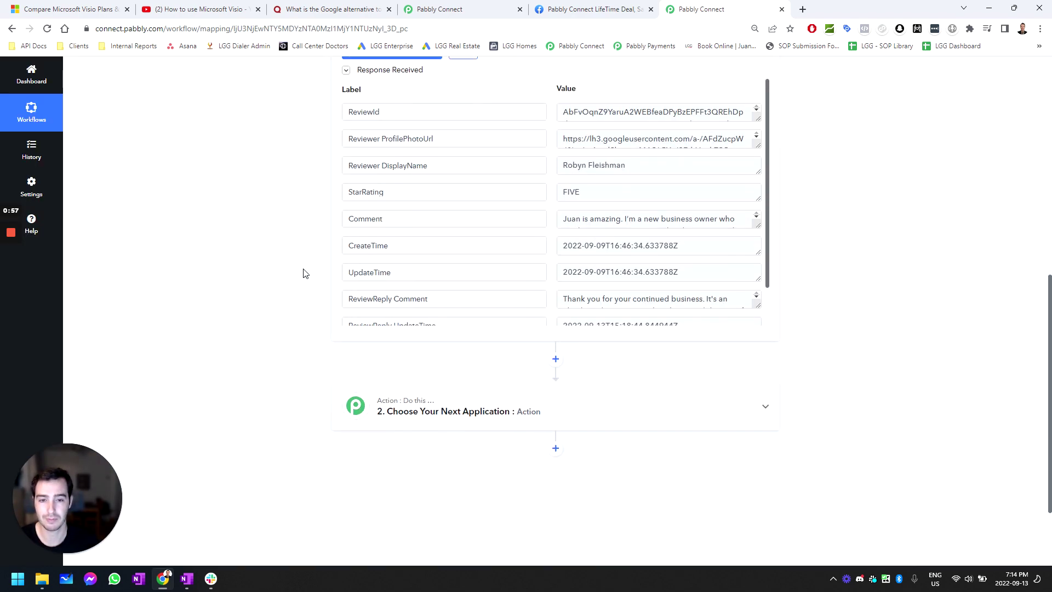
click(458, 300)
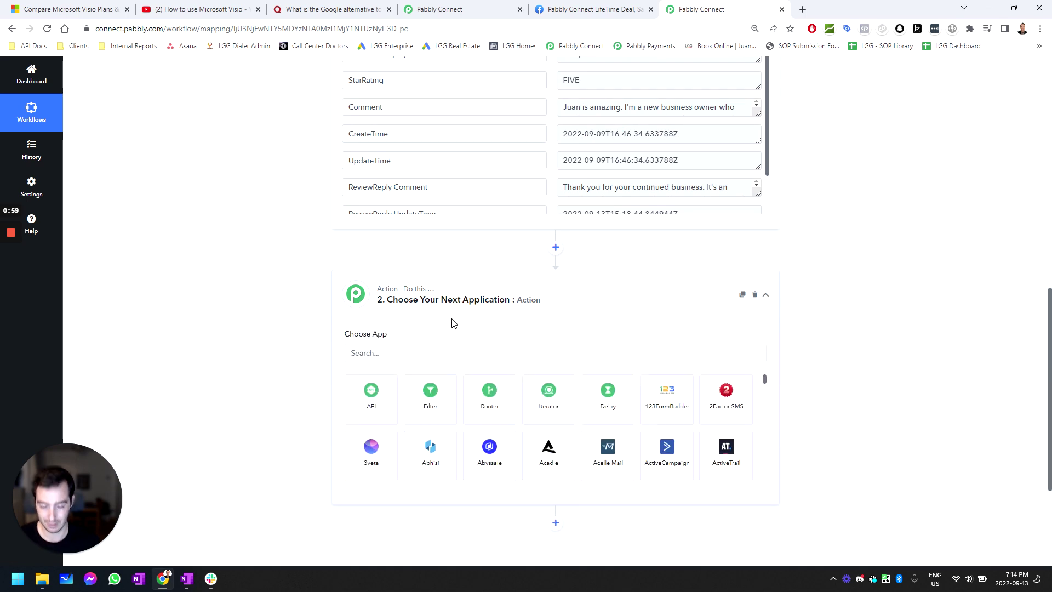
Search 'open' for the action app, briefly checking the Facebook post about the OpenAI integration.
text(open)
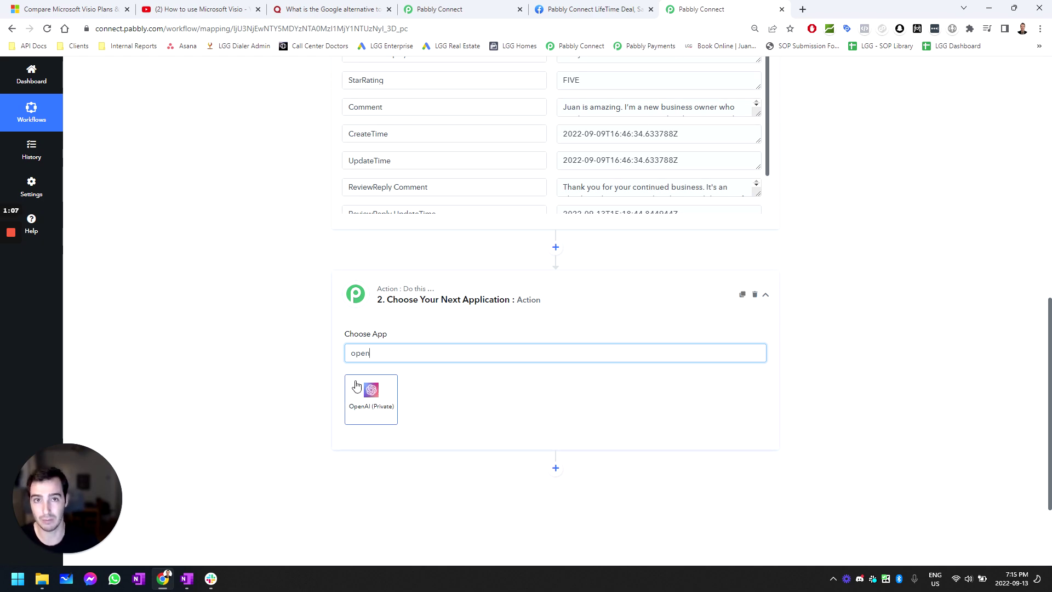
click(574, 5)
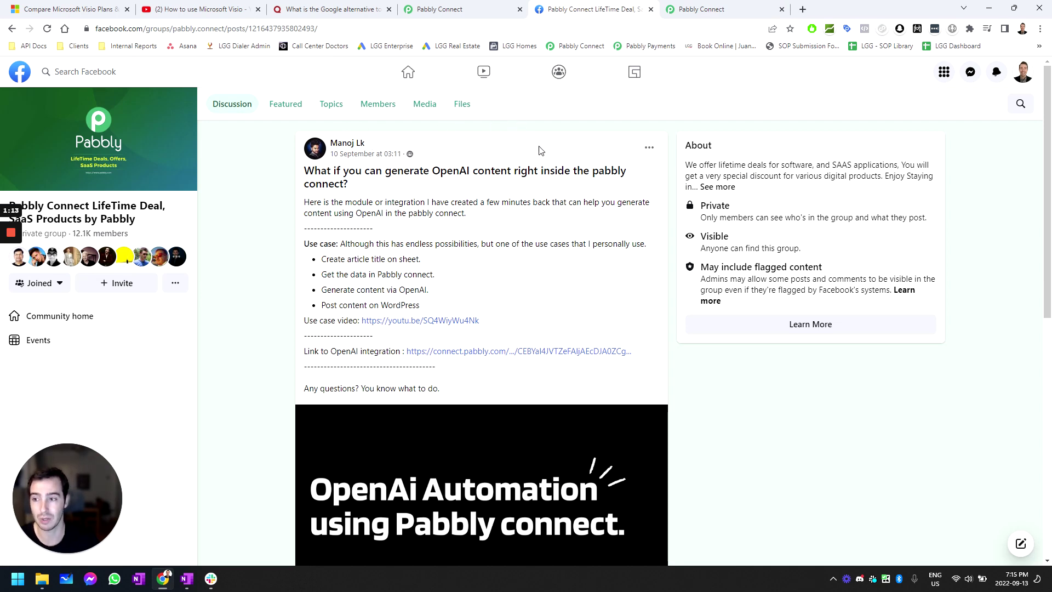
click(698, 5)
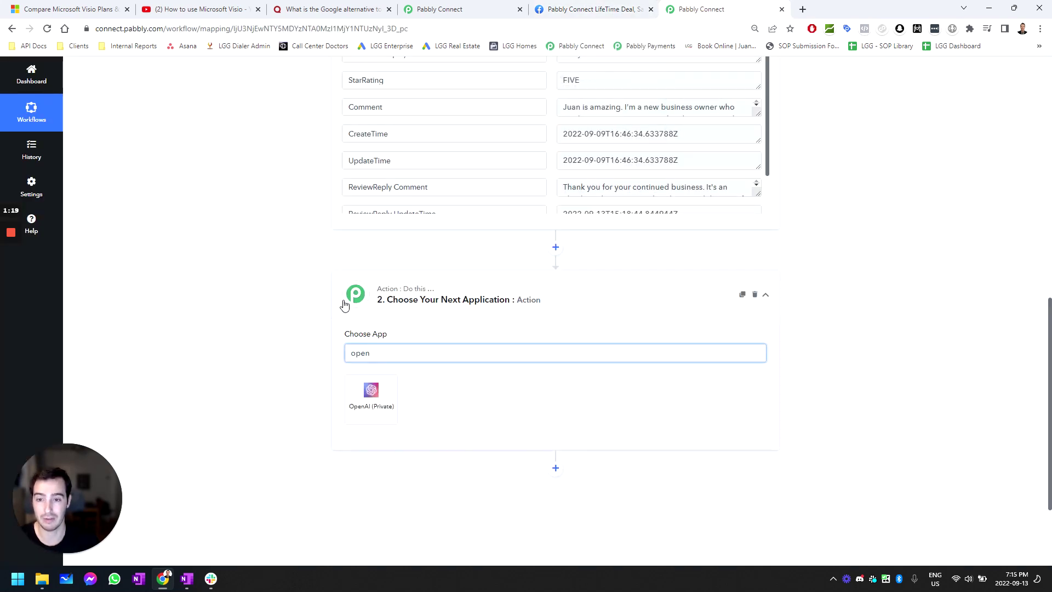
Set the action to OpenAI (Private) Clone of Generate Review Reply (Private), connected via OpenAI #1.
click(379, 388)
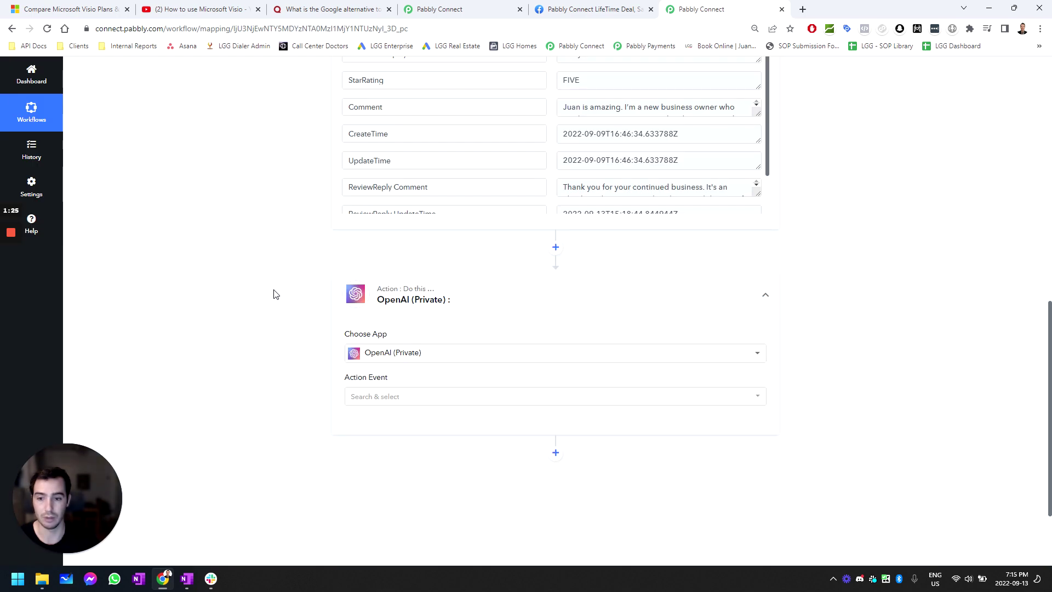
scroll(290, 285, down, 3)
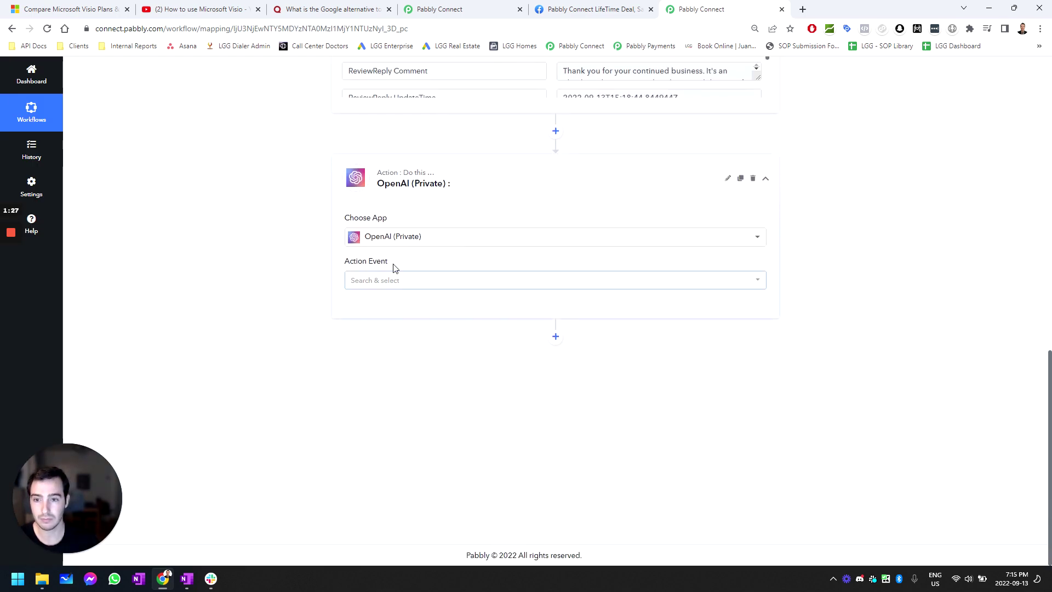
click(428, 283)
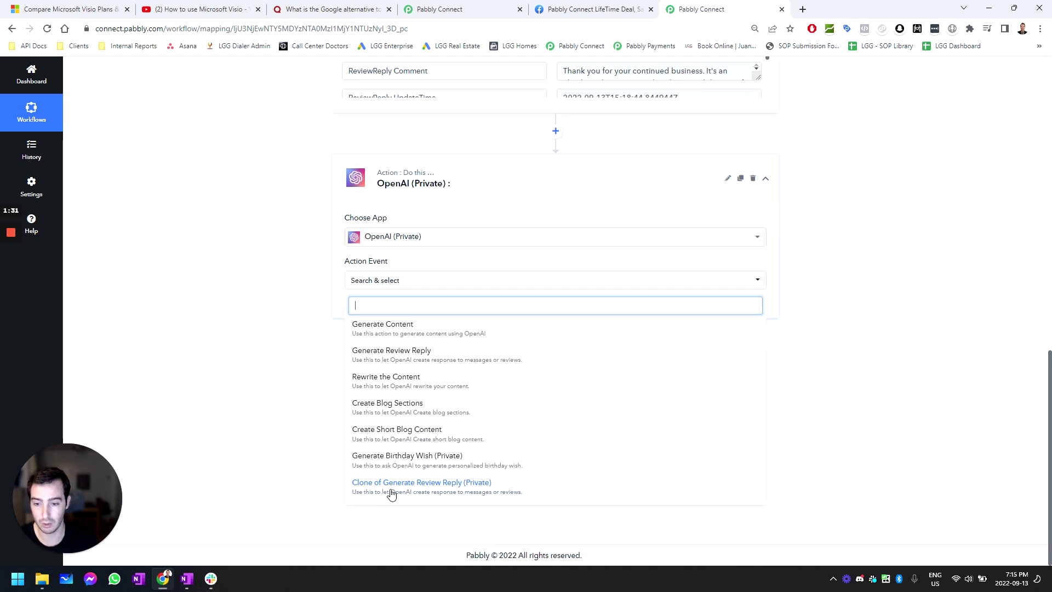
click(488, 493)
click(367, 307)
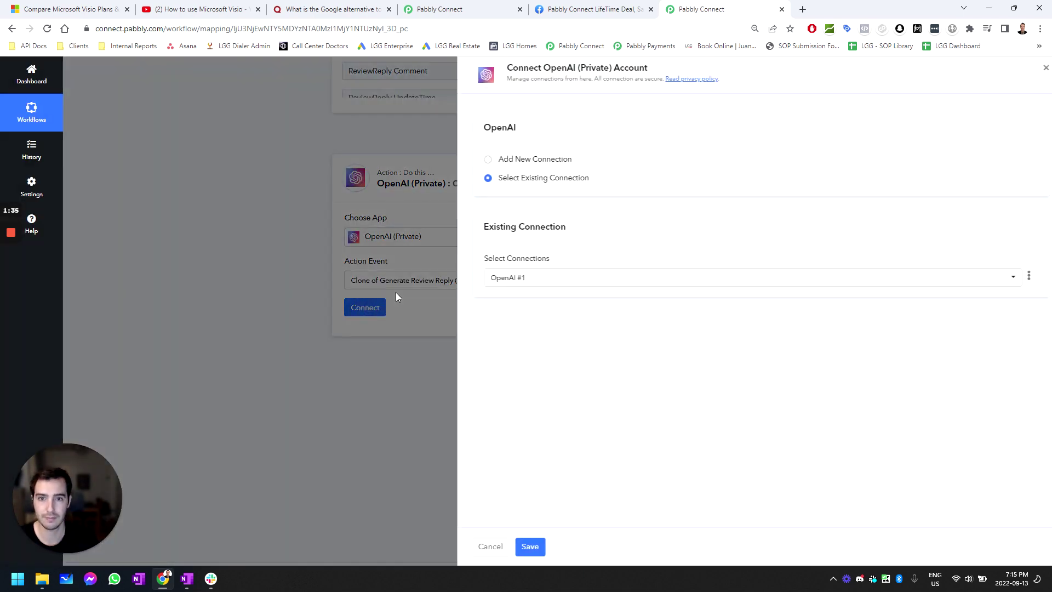
click(527, 276)
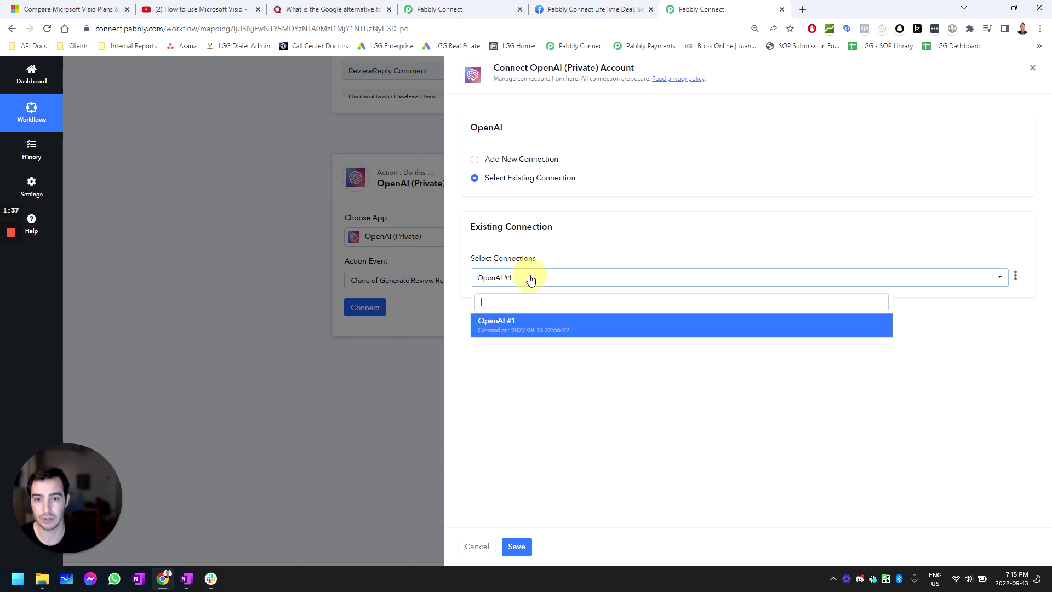
click(505, 318)
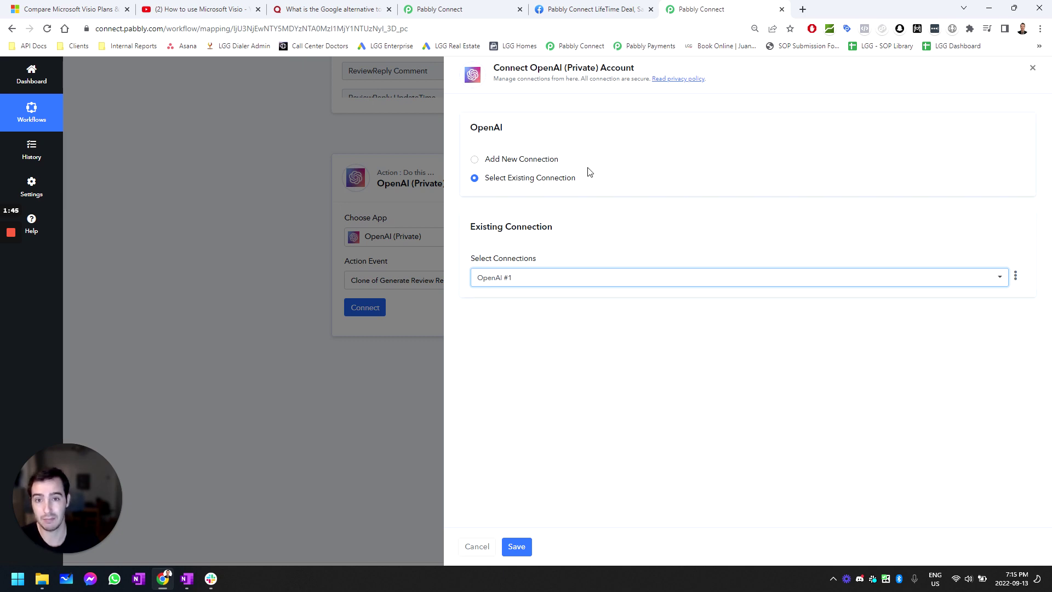
click(516, 546)
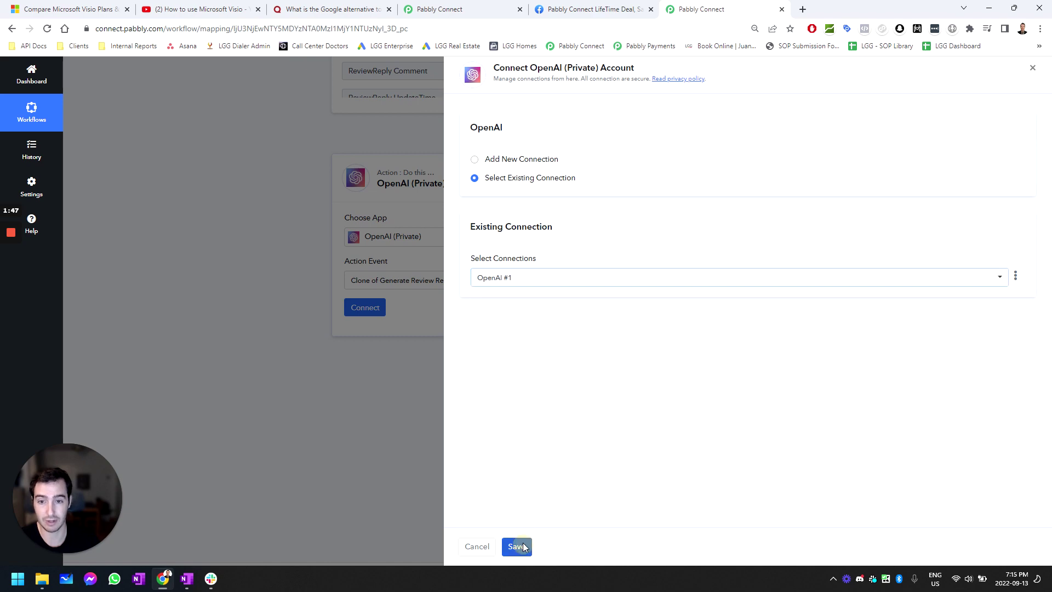
scroll(321, 278, down, 3)
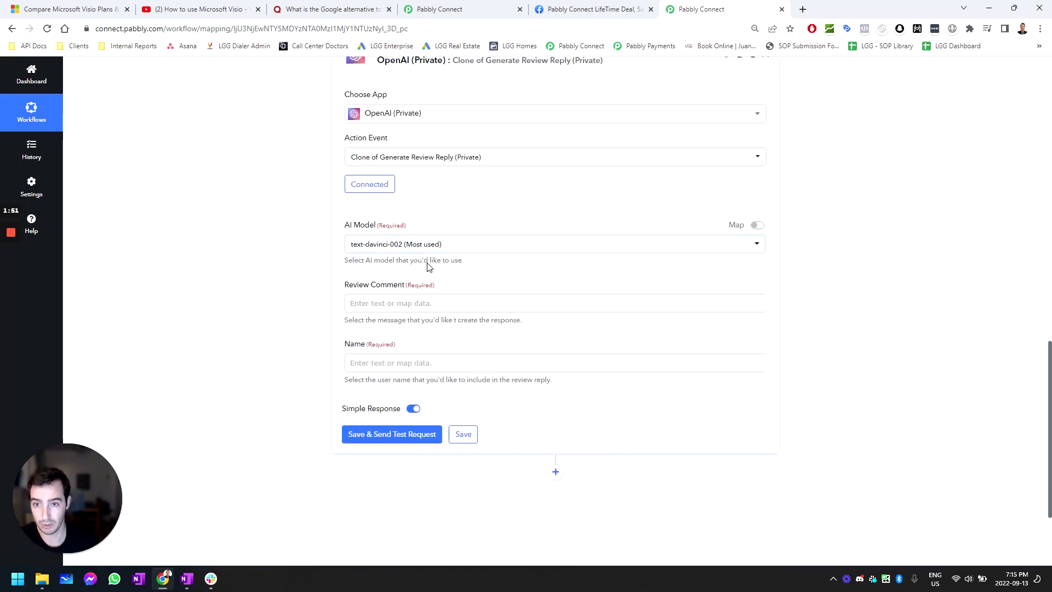
Keep text-davinci-002 as the AI model and map the review's Comment into Review Comment.
click(410, 246)
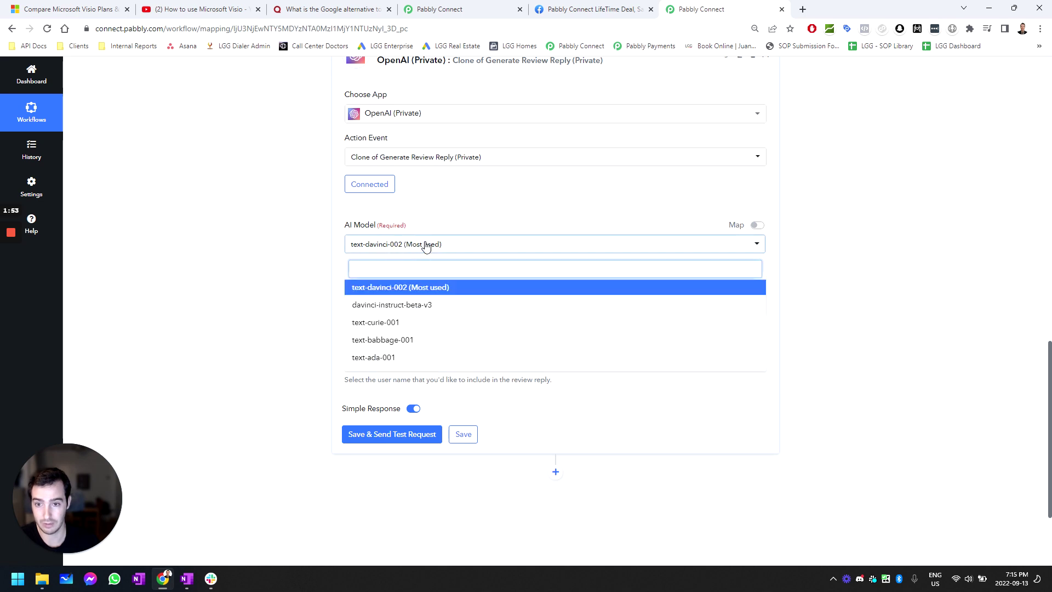
click(499, 195)
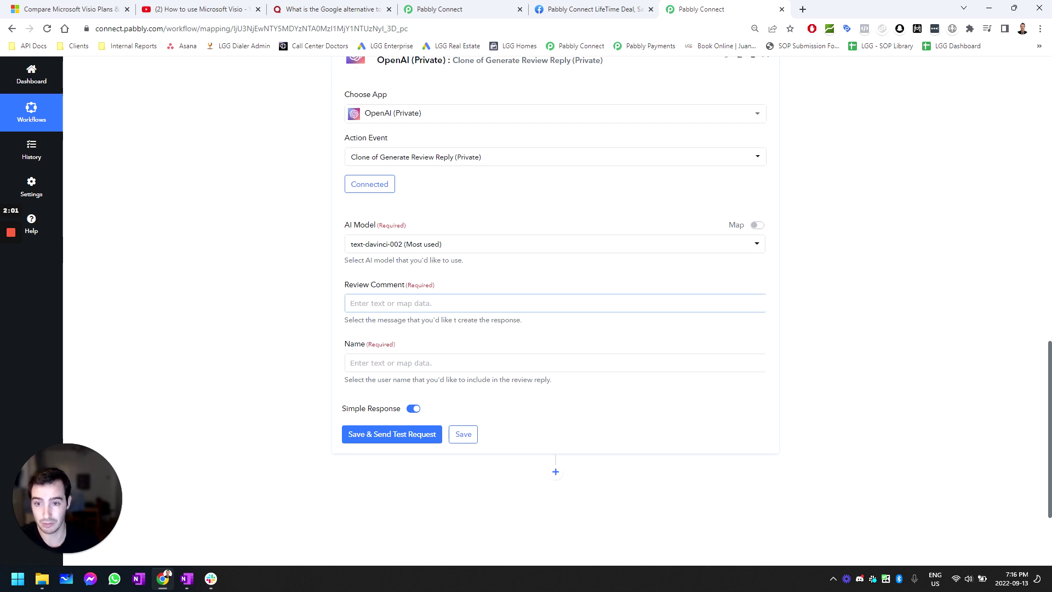
click(384, 303)
click(439, 373)
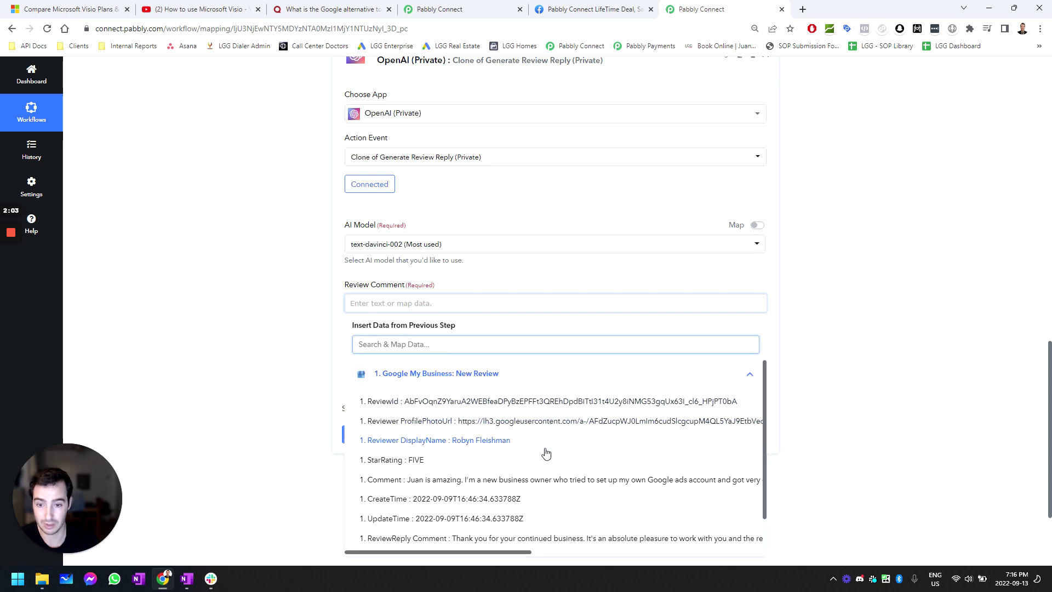
click(545, 480)
scroll(490, 272, down, 1)
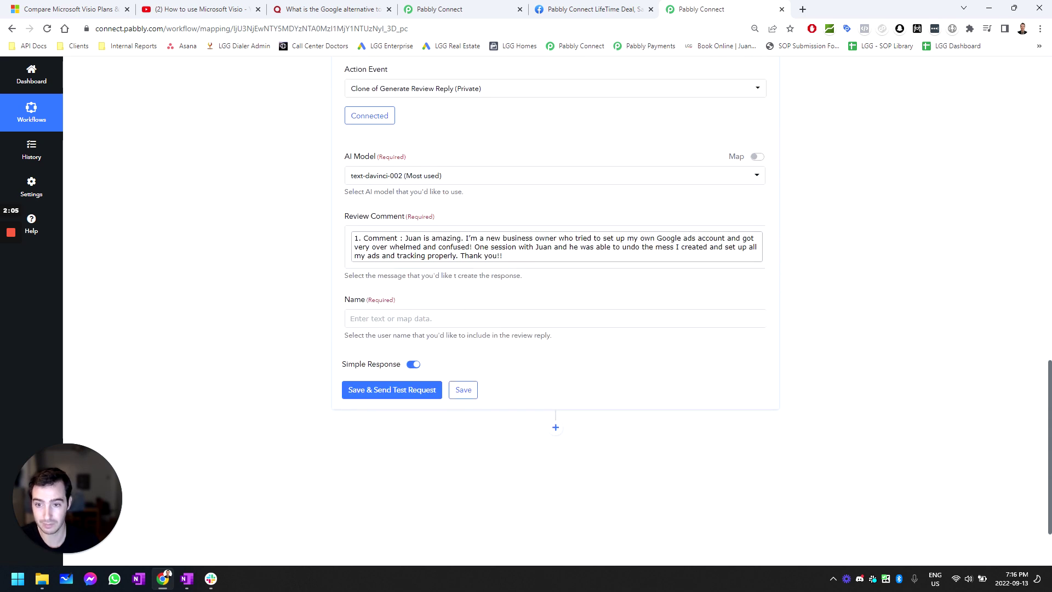
Map the trigger's Reviewer DisplayName into Name, then save and send a test request.
click(487, 318)
click(460, 305)
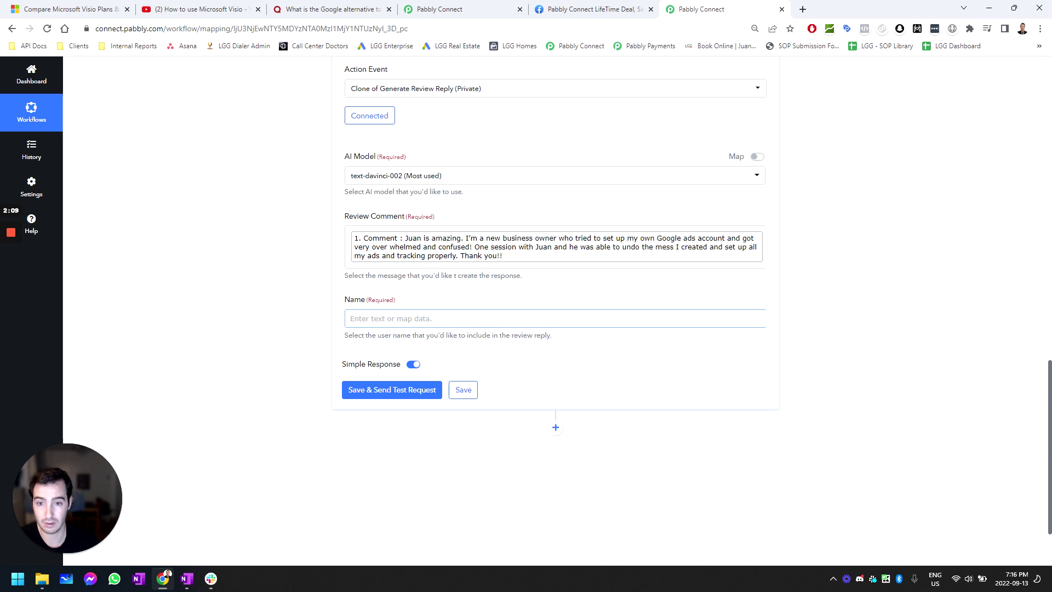
click(446, 319)
click(445, 388)
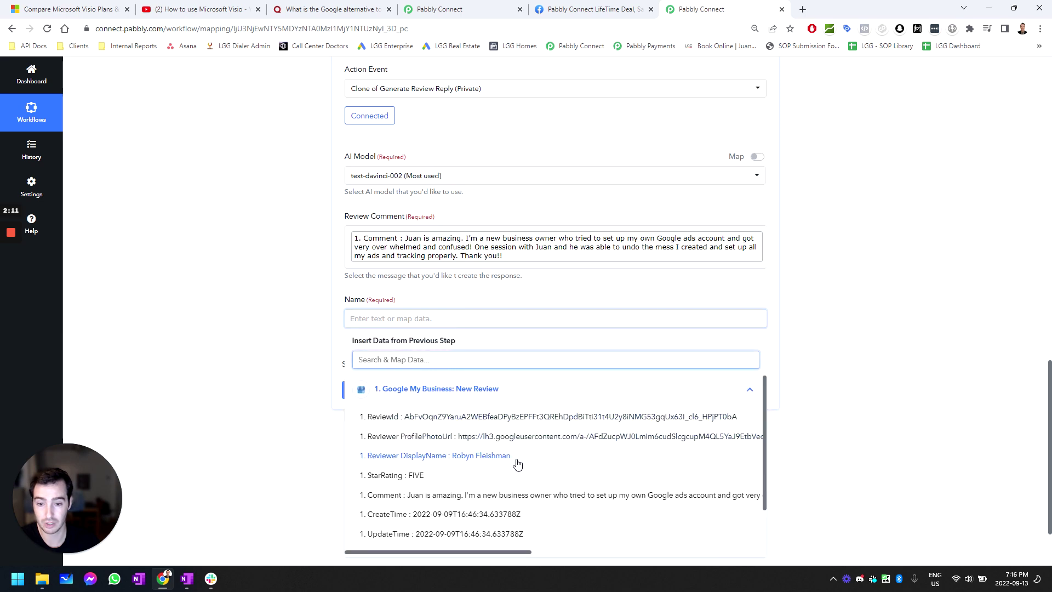
click(520, 463)
click(460, 300)
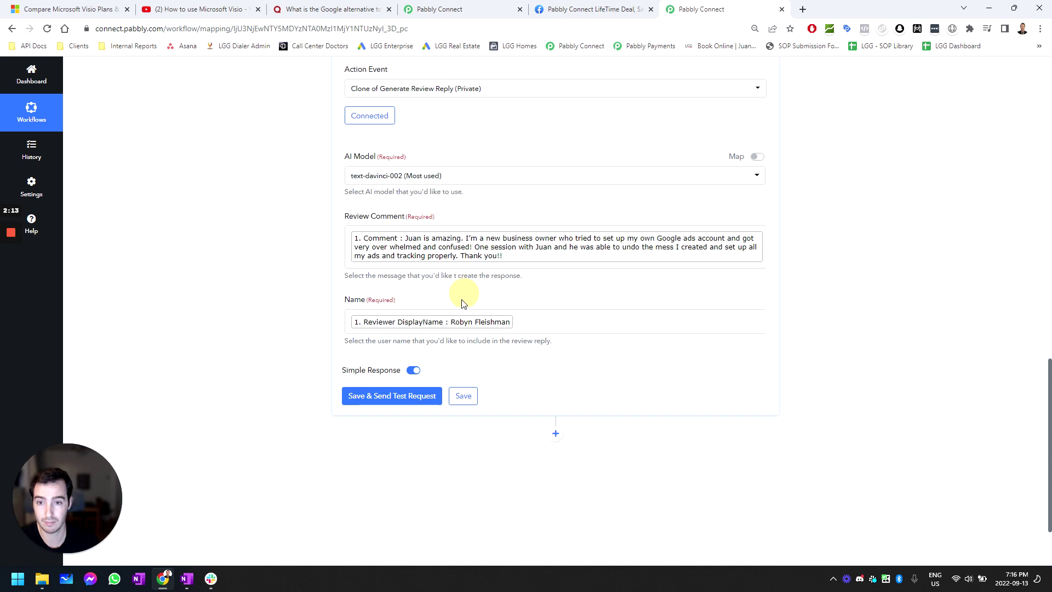
click(414, 403)
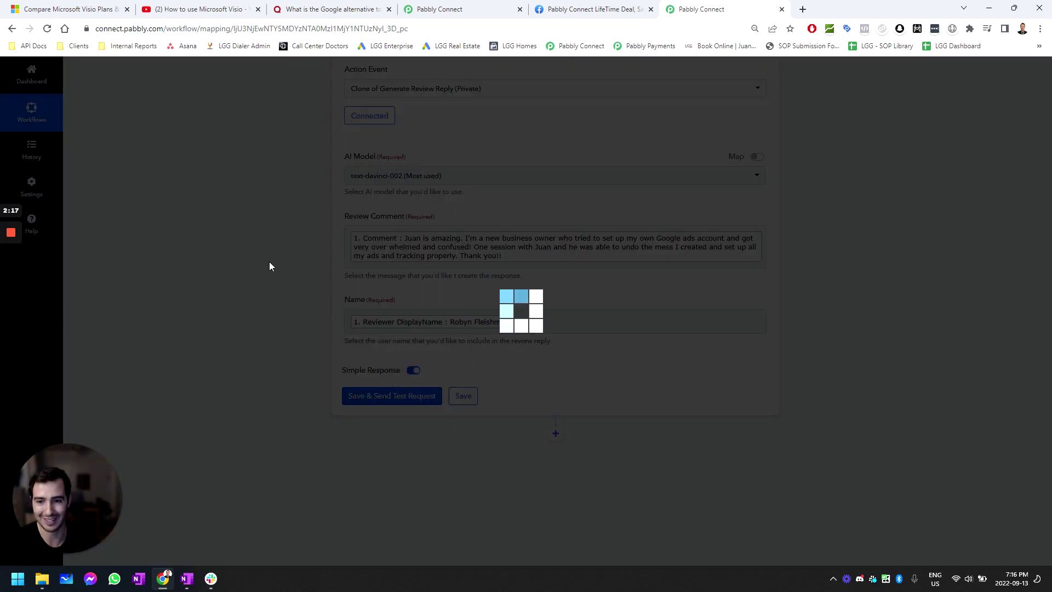
Enlarge and scroll the Choices 0 Text box to read the generated thank-you reply.
scroll(305, 268, down, 4)
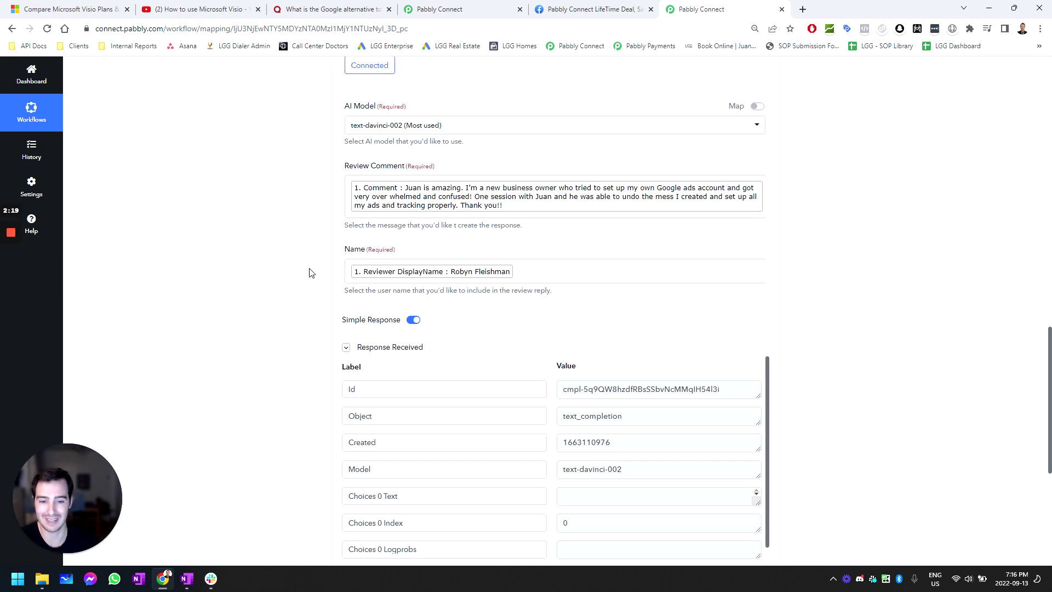
scroll(306, 257, up, 3)
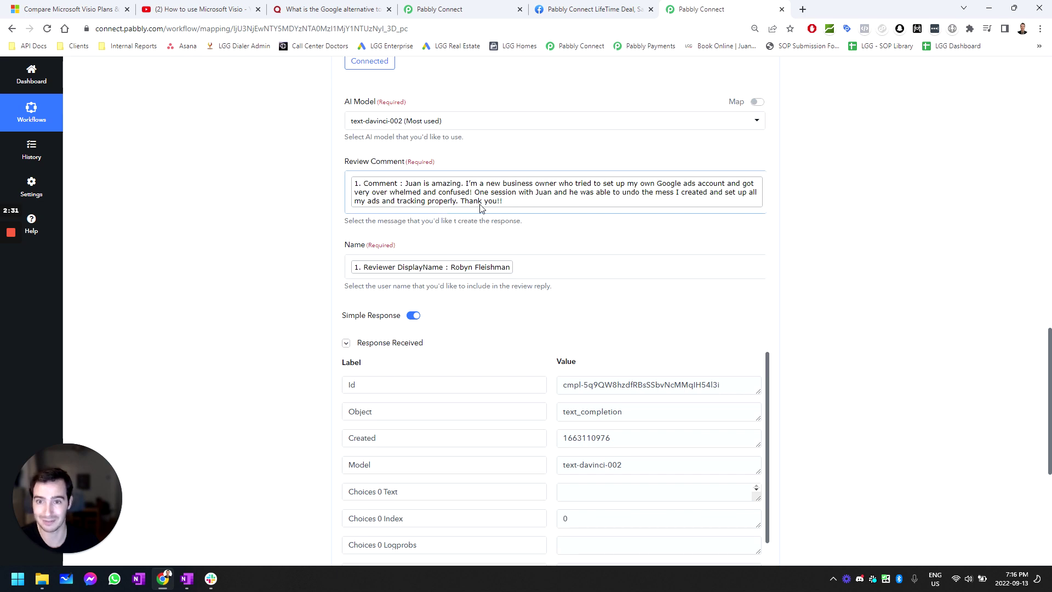
scroll(322, 223, down, 3)
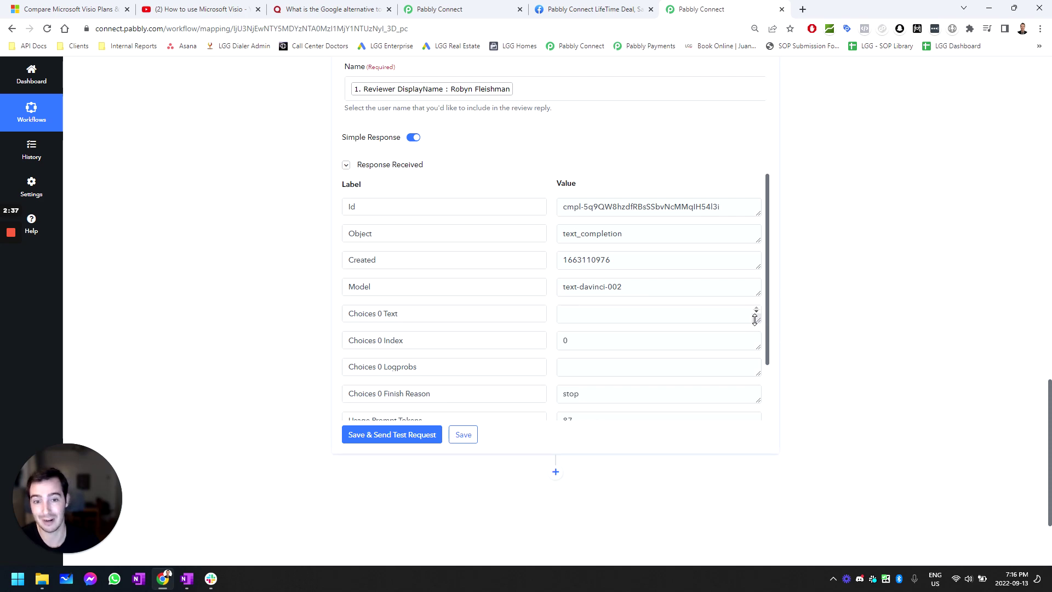
drag(754, 318, 751, 433)
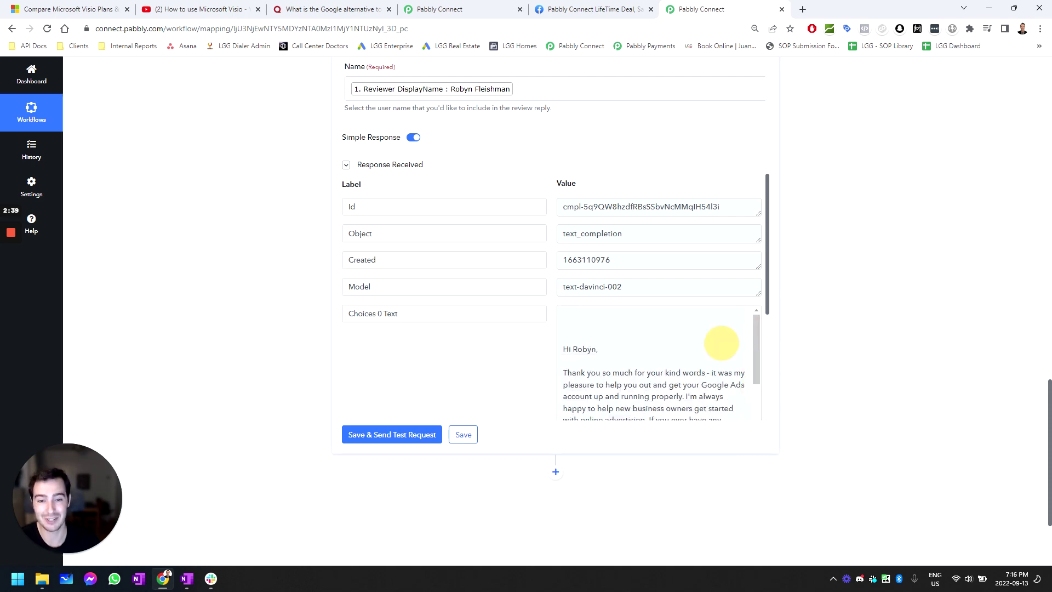
scroll(721, 343, down, 2)
scroll(721, 343, up, 1)
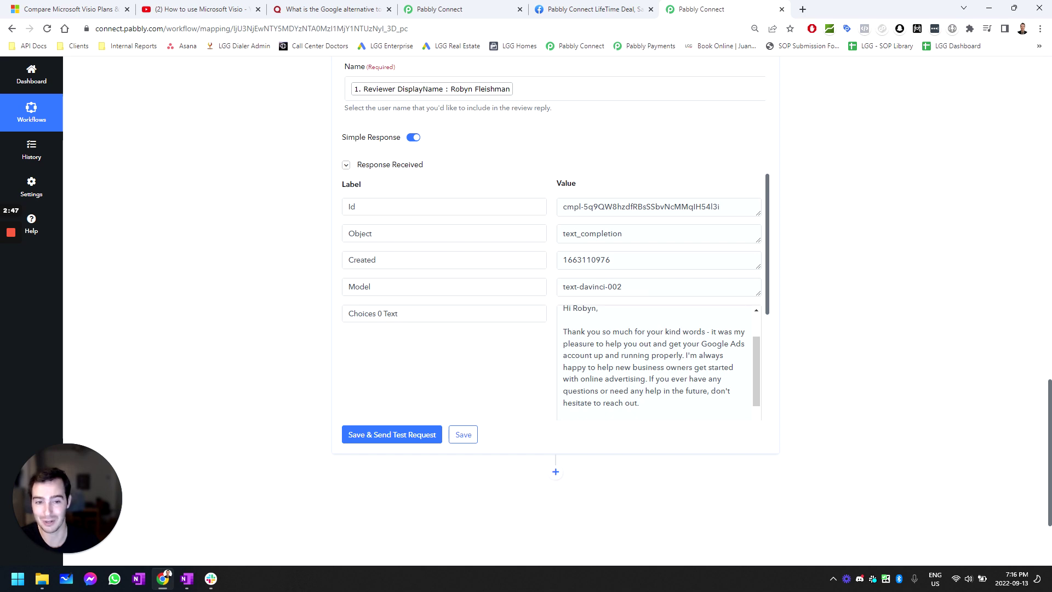
scroll(657, 361, down, 1)
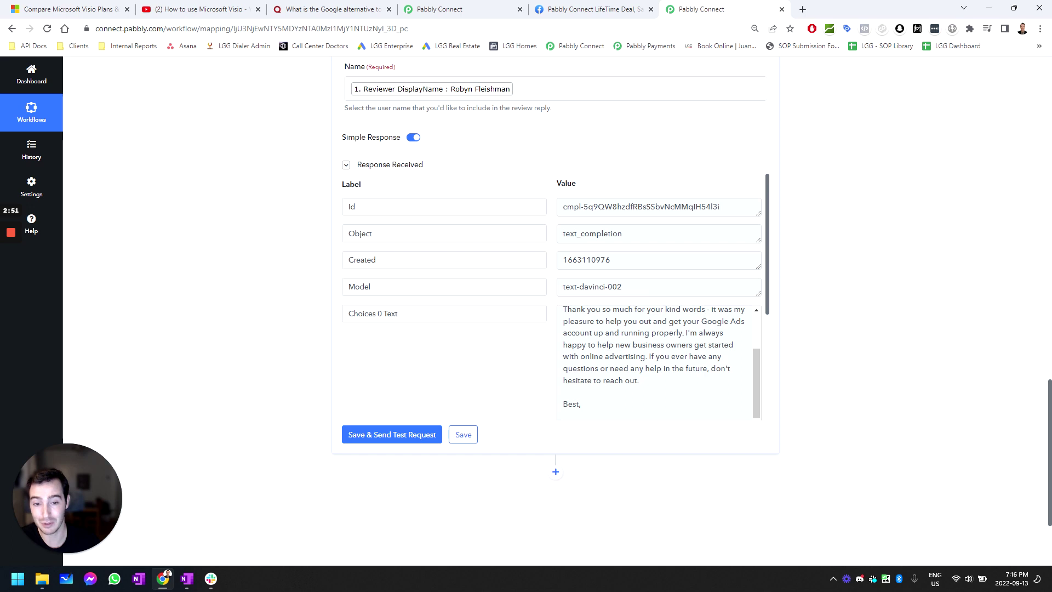
click(754, 364)
drag(763, 299, 761, 331)
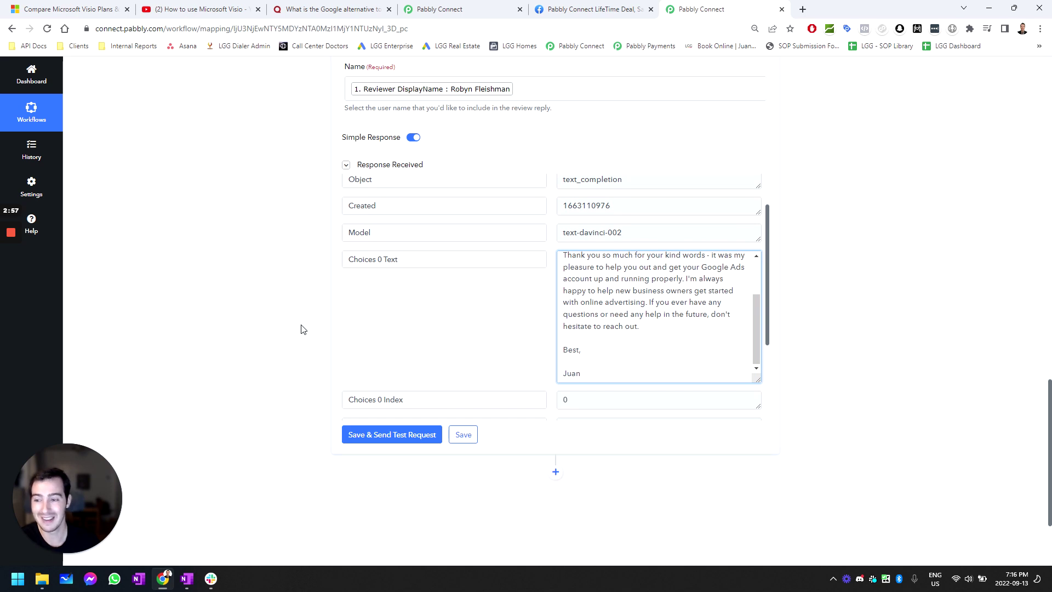
click(555, 472)
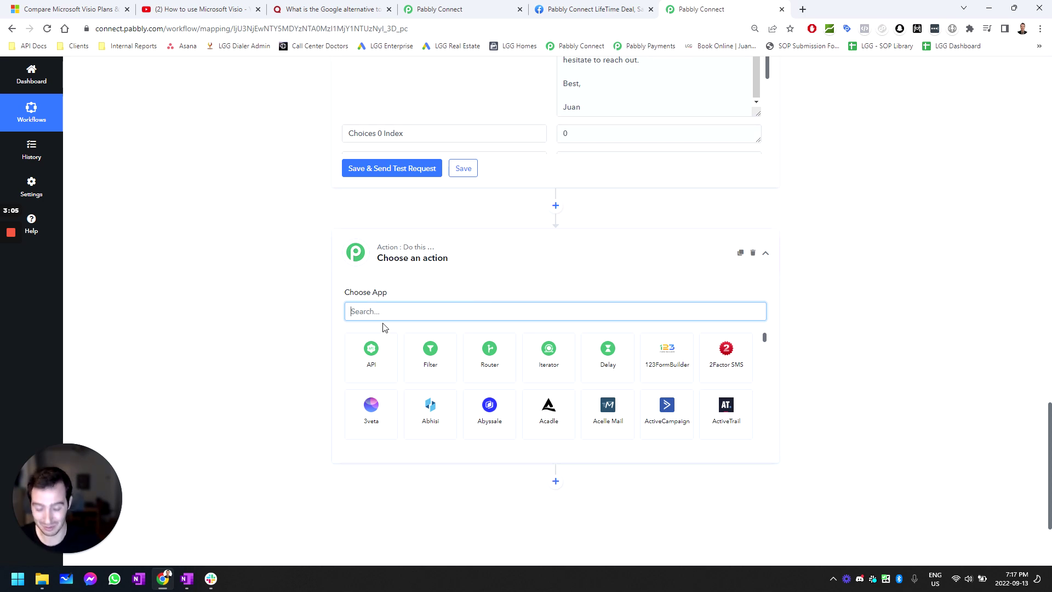
Set the new action to Google My Business Create Reply using the existing LGG Media connection.
text(google)
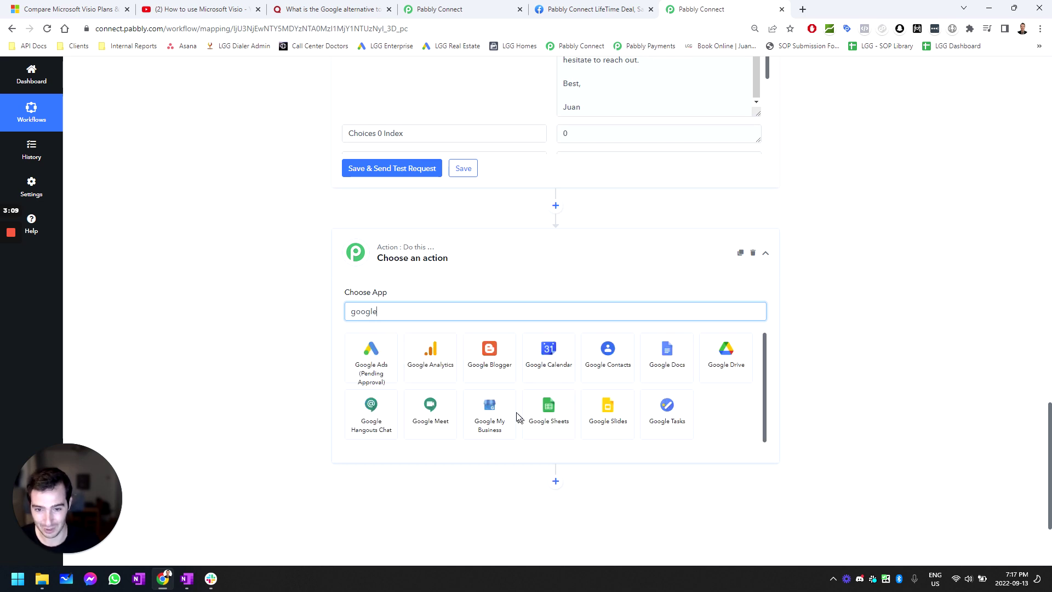
click(488, 403)
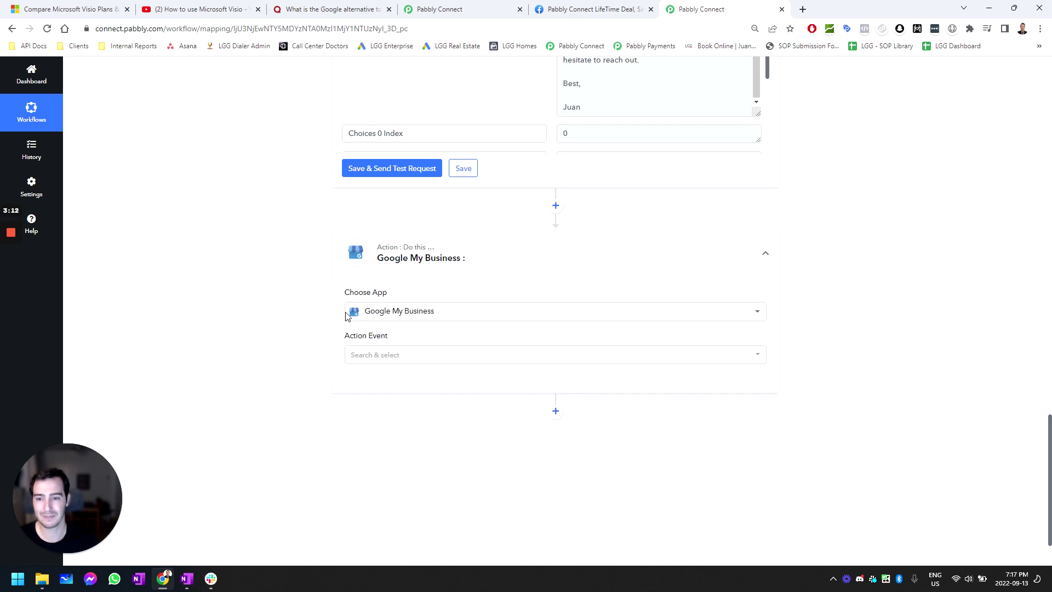
click(409, 356)
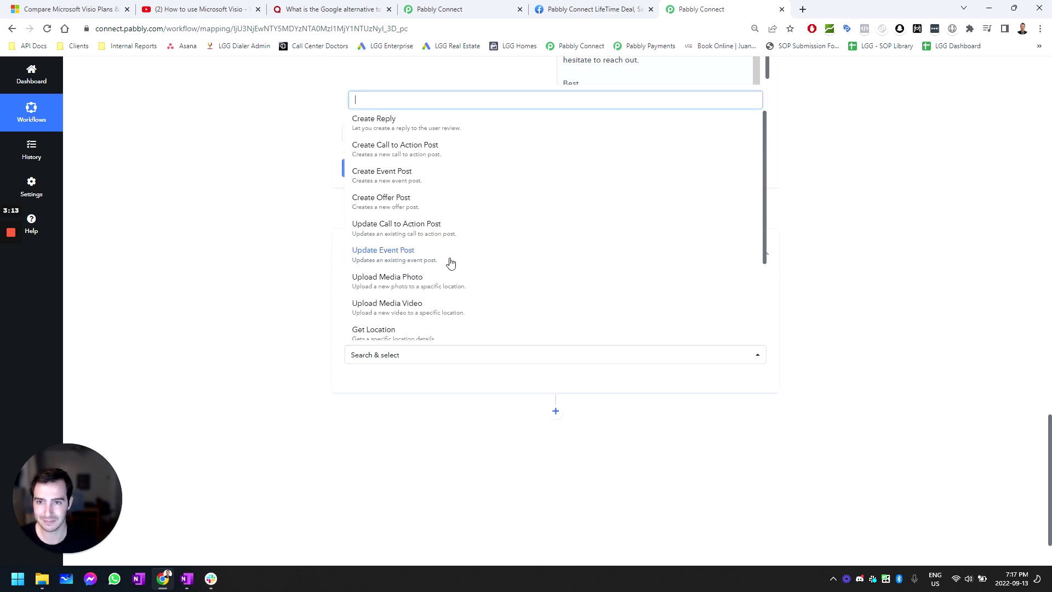
click(412, 121)
scroll(364, 328, down, 1)
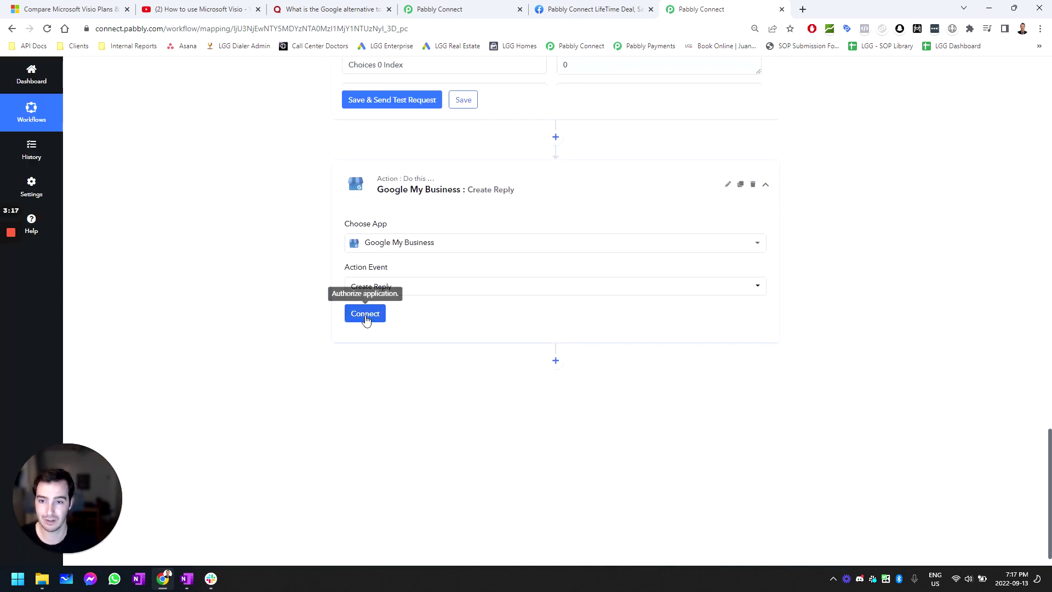
click(364, 313)
click(553, 278)
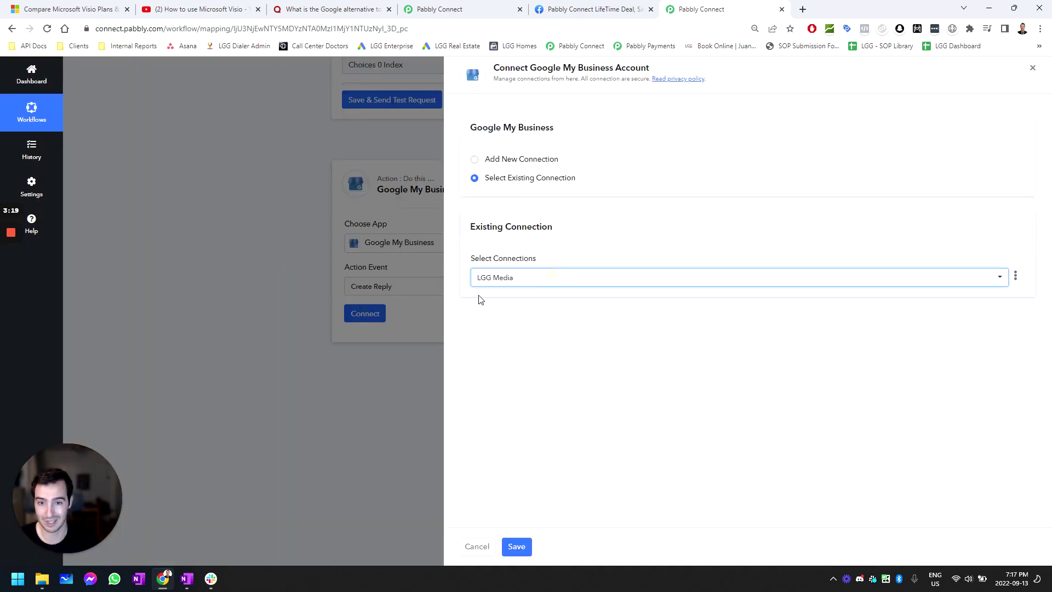
click(526, 547)
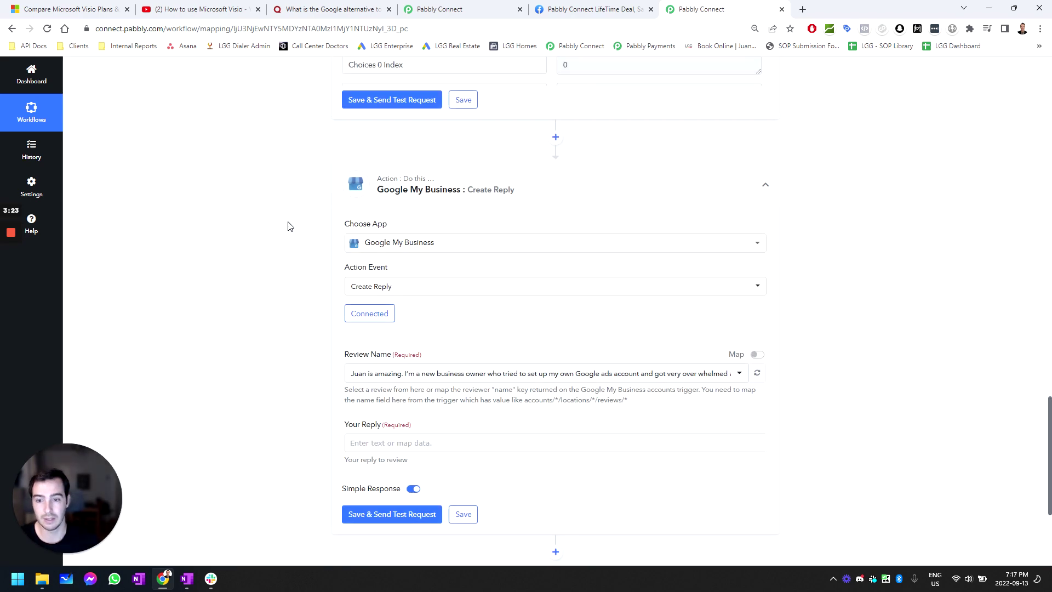
scroll(290, 226, down, 2)
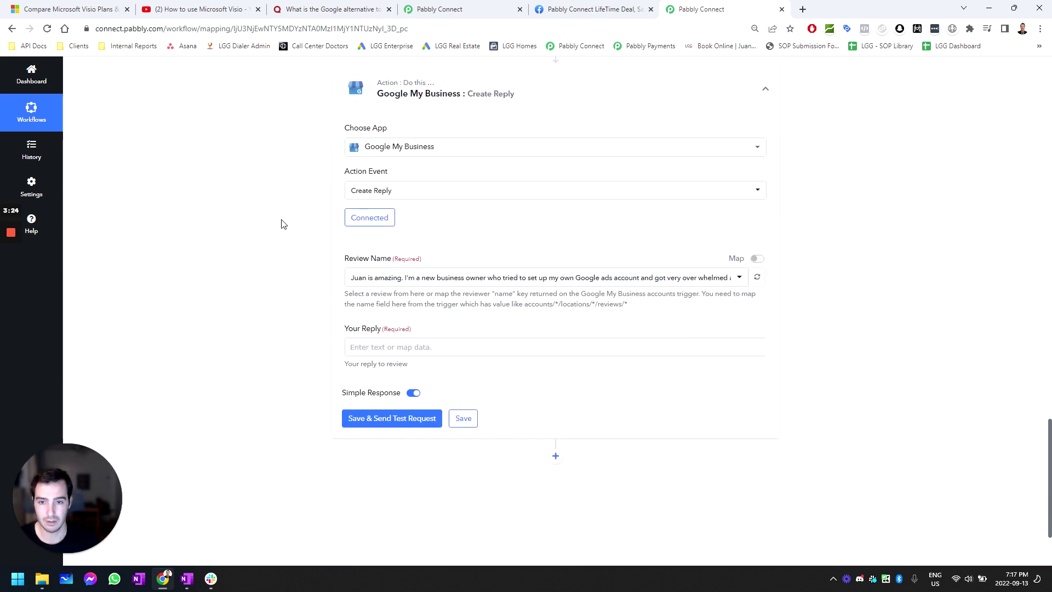
Replace the hard-coded review ID in Review Name with the trigger's mapped ReviewId.
click(746, 275)
click(746, 275)
click(758, 260)
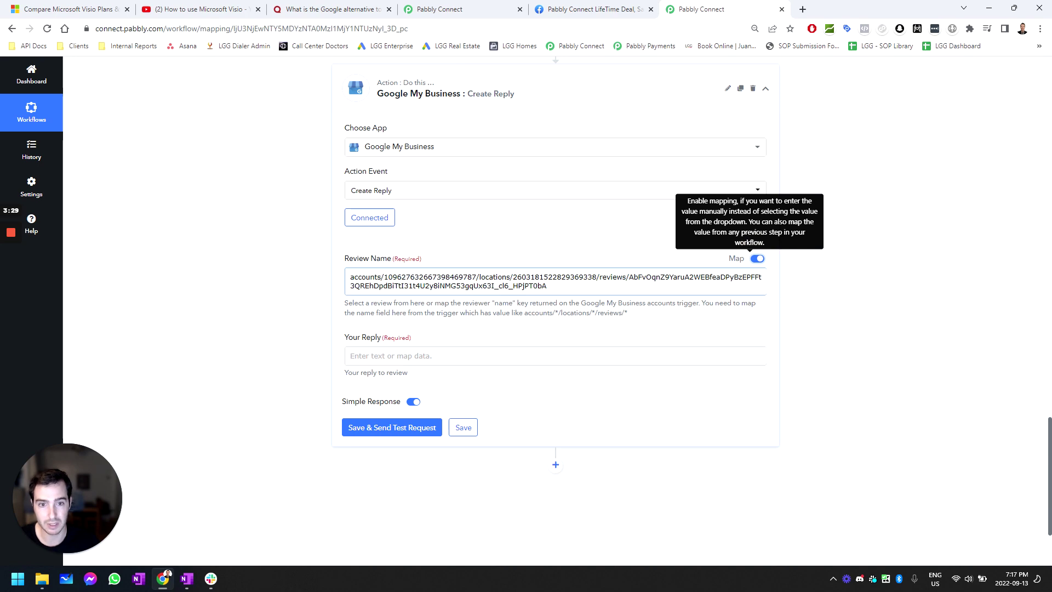
shift+click(633, 278)
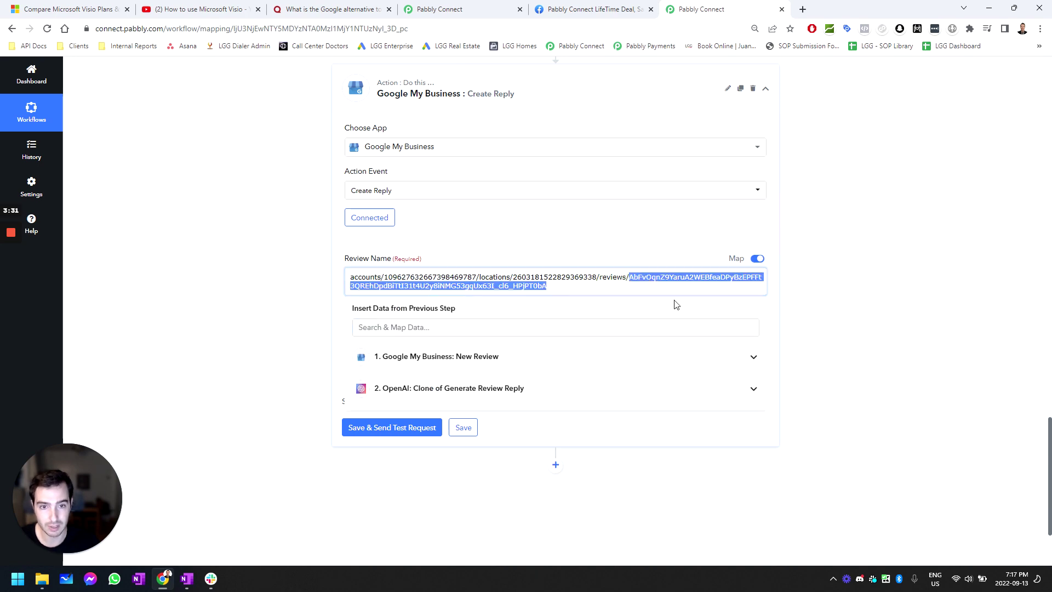
key(BackSpace)
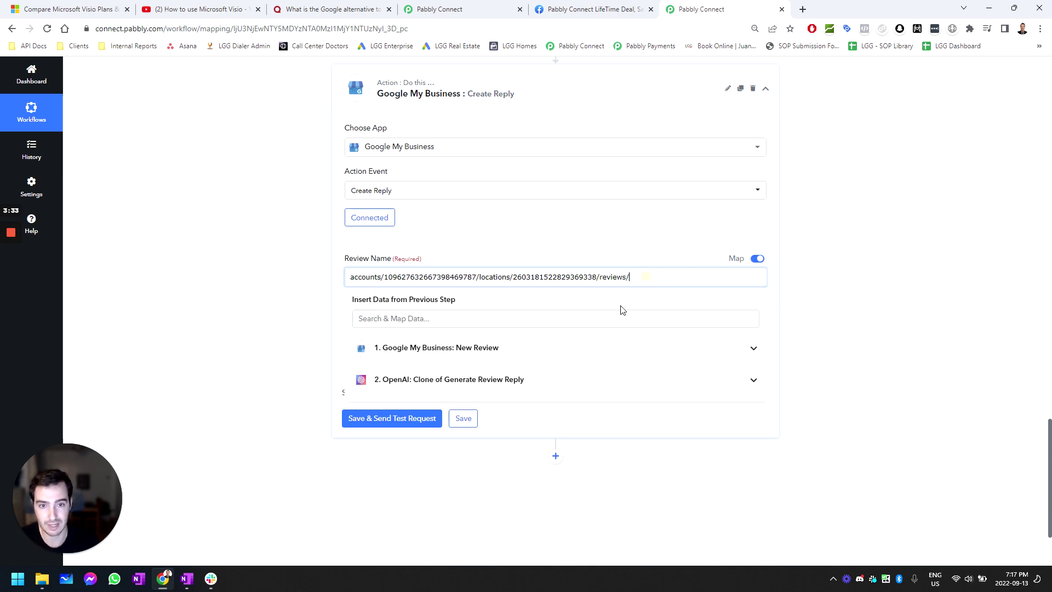
click(447, 350)
click(428, 379)
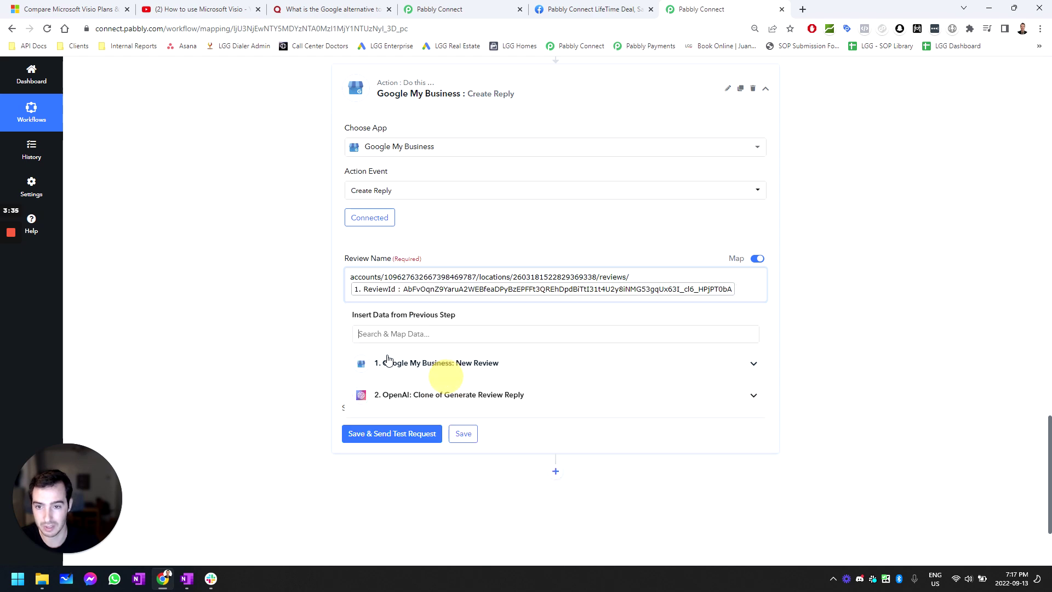
click(308, 298)
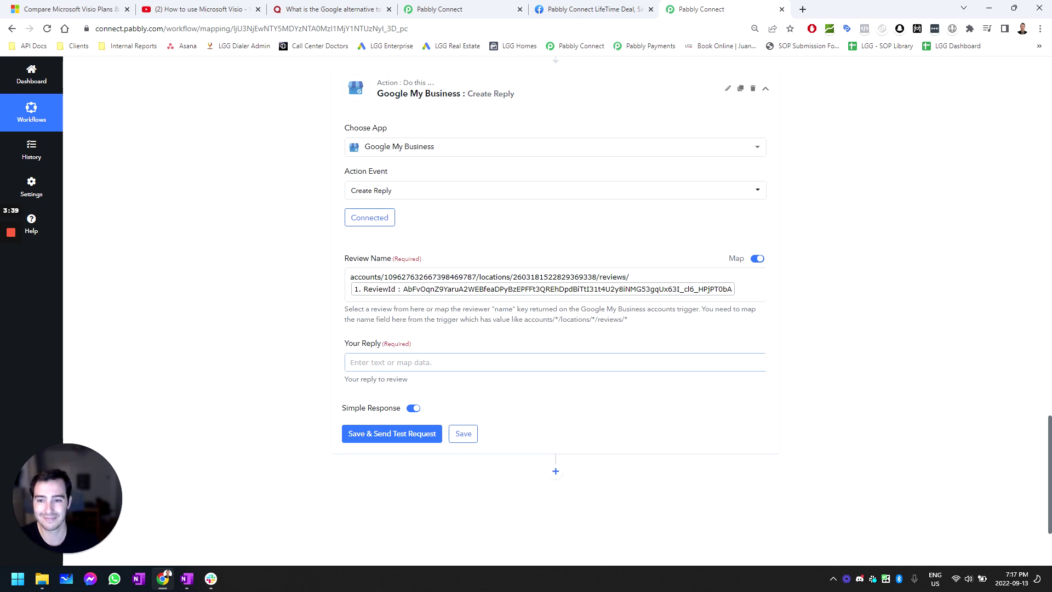
Map the OpenAI step's Choices 0 Text into the Your Reply field.
click(376, 362)
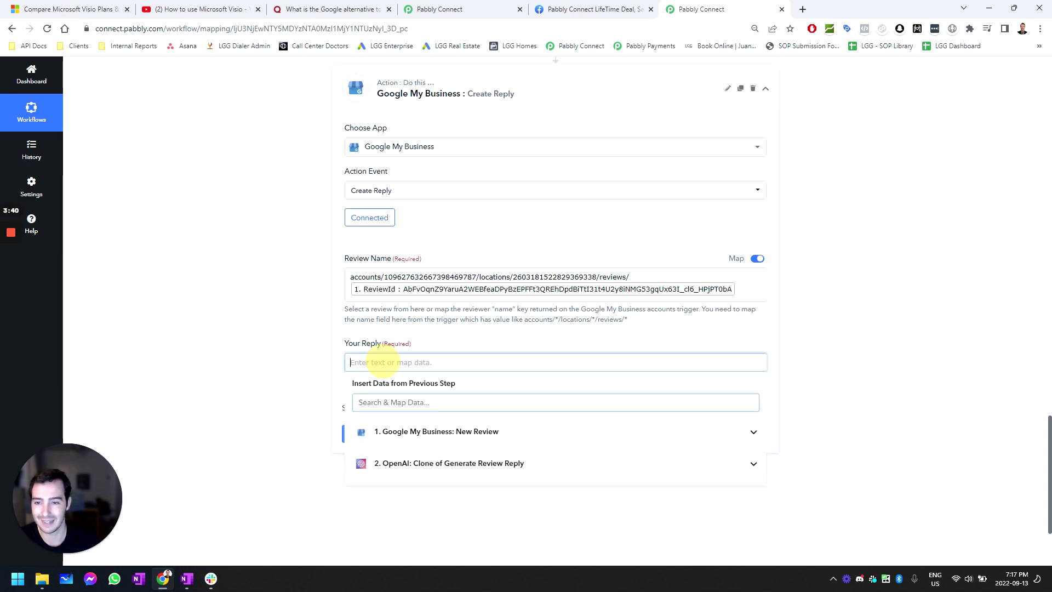
click(430, 463)
scroll(501, 482, down, 2)
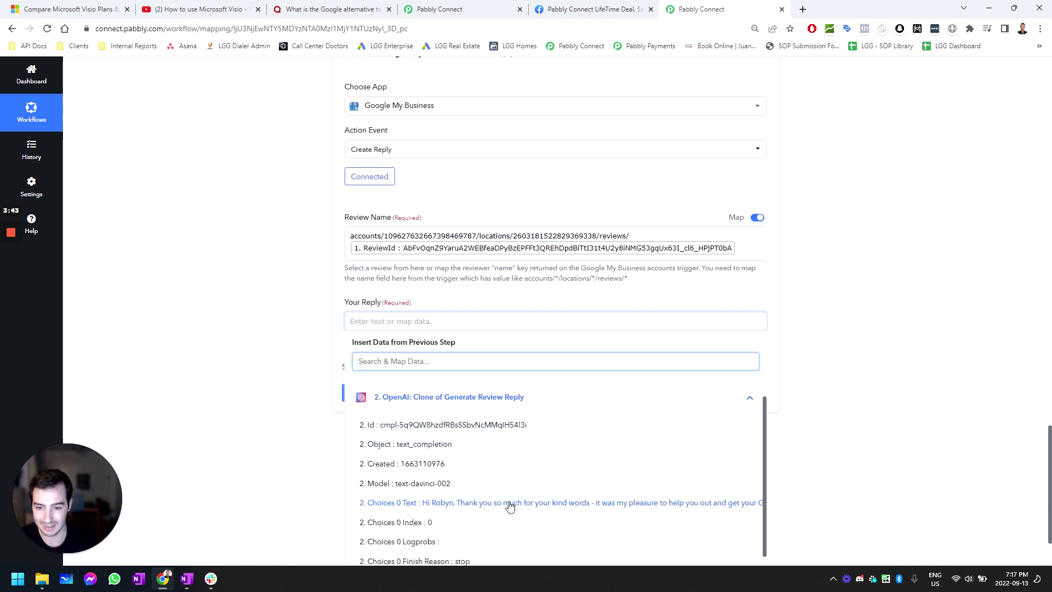
click(507, 503)
click(320, 347)
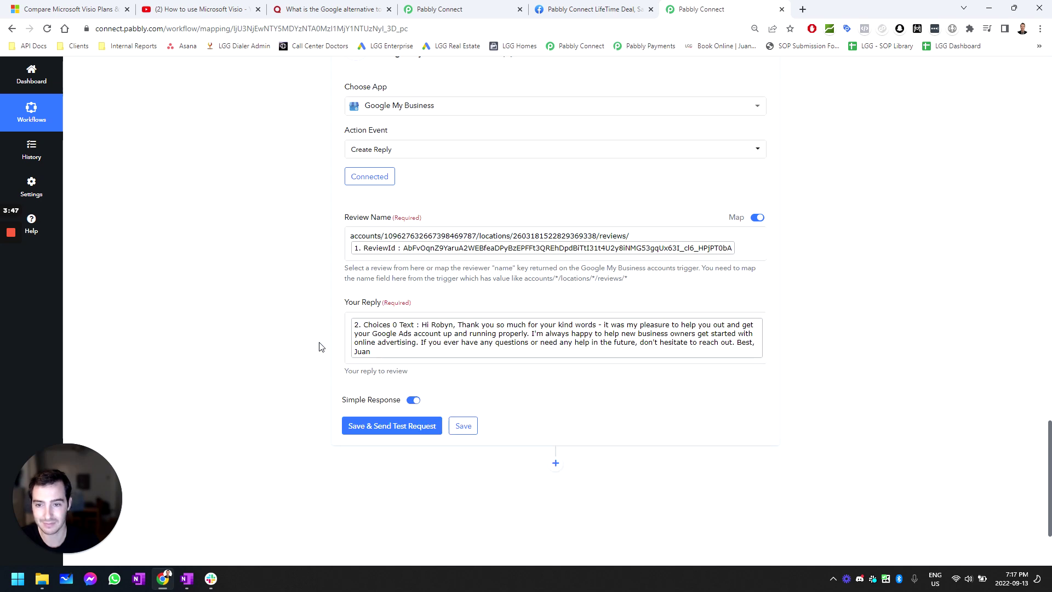
Save the Create Reply step and send a test request posting the generated reply.
click(391, 427)
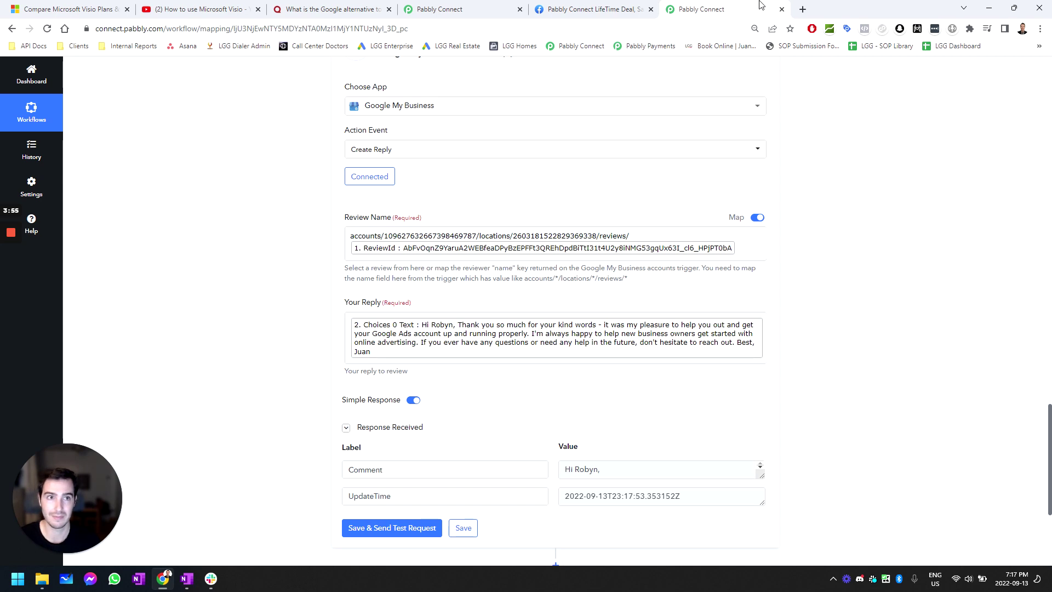
Search Google for 'lgg media' in a new tab and open its 35 Google reviews.
click(803, 9)
text(lgg media)
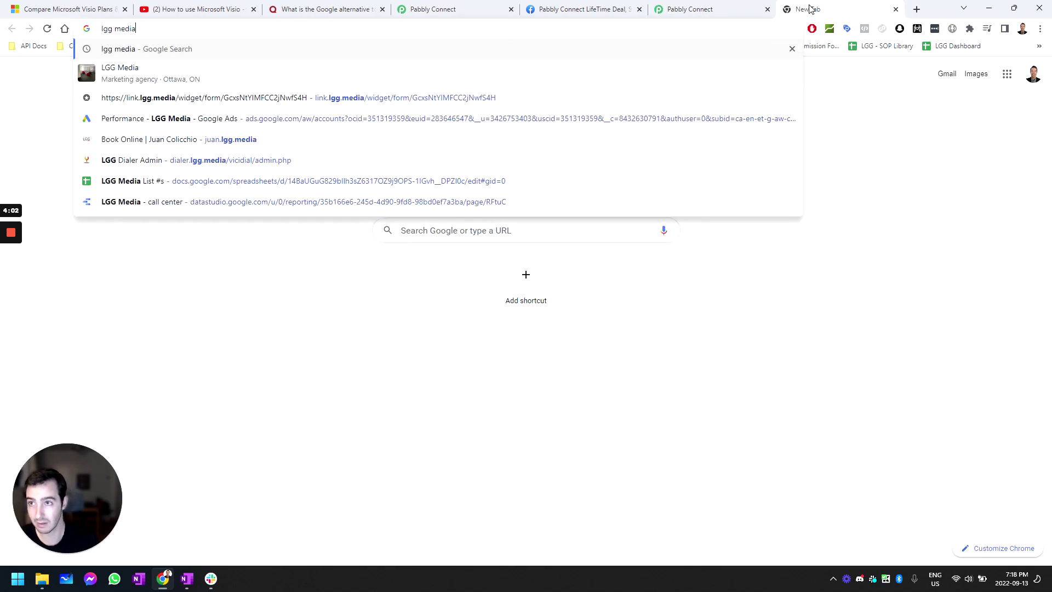
key(Return)
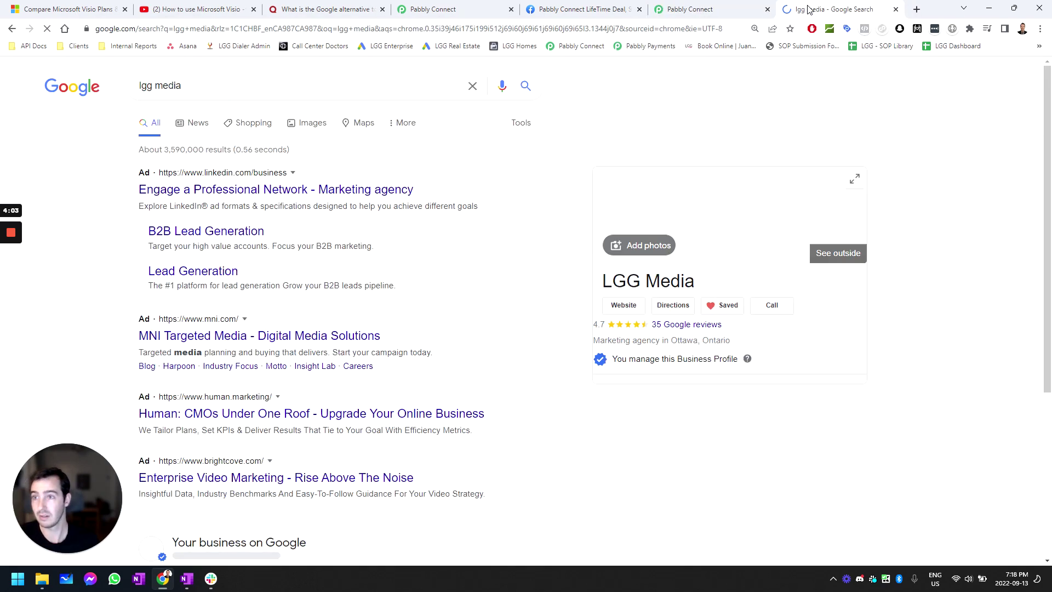
scroll(150, 203, down, 1)
scroll(149, 203, down, 3)
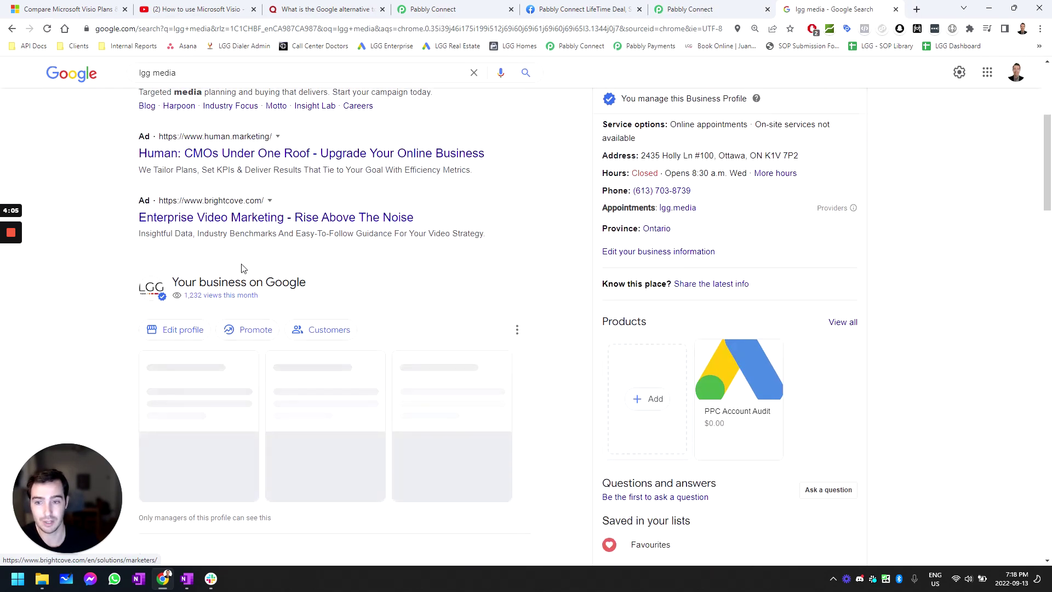
scroll(300, 266, up, 2)
scroll(701, 288, up, 2)
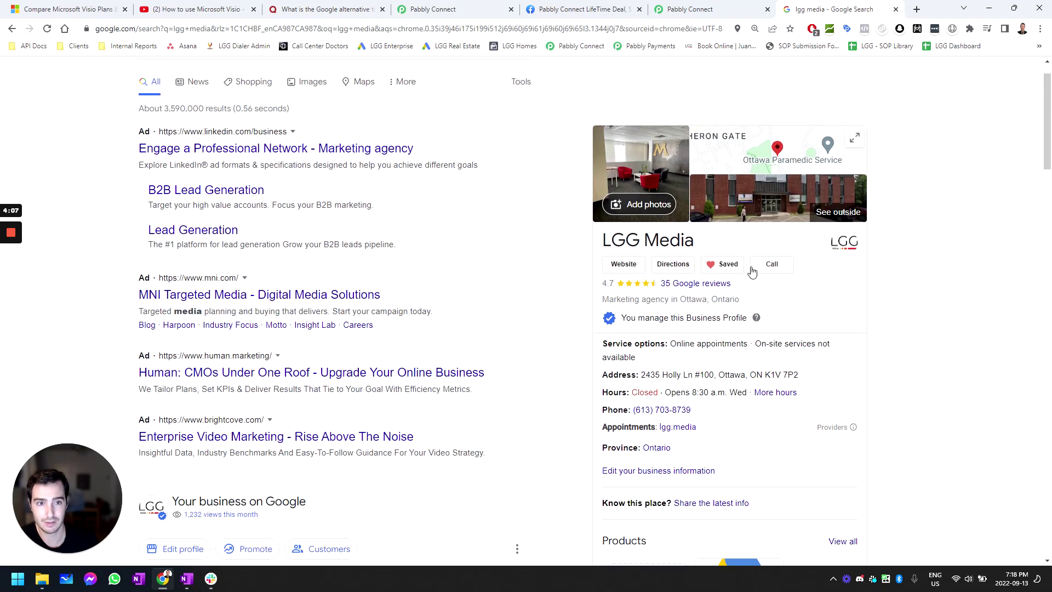
click(701, 284)
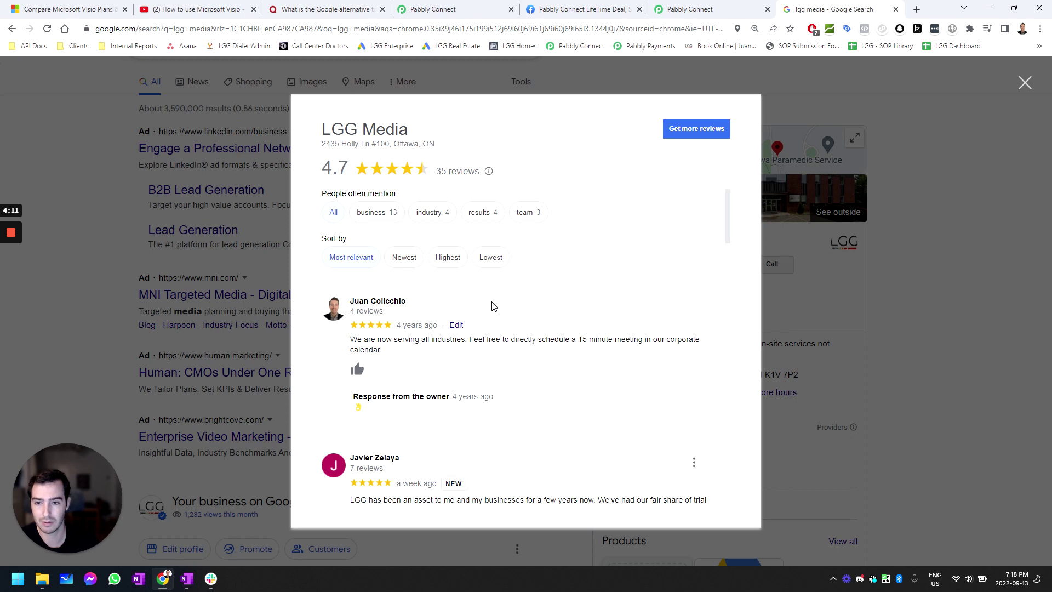
Sort LGG Media's reviews by Newest after trying the Most relevant, Highest and Lowest rating orders.
click(407, 257)
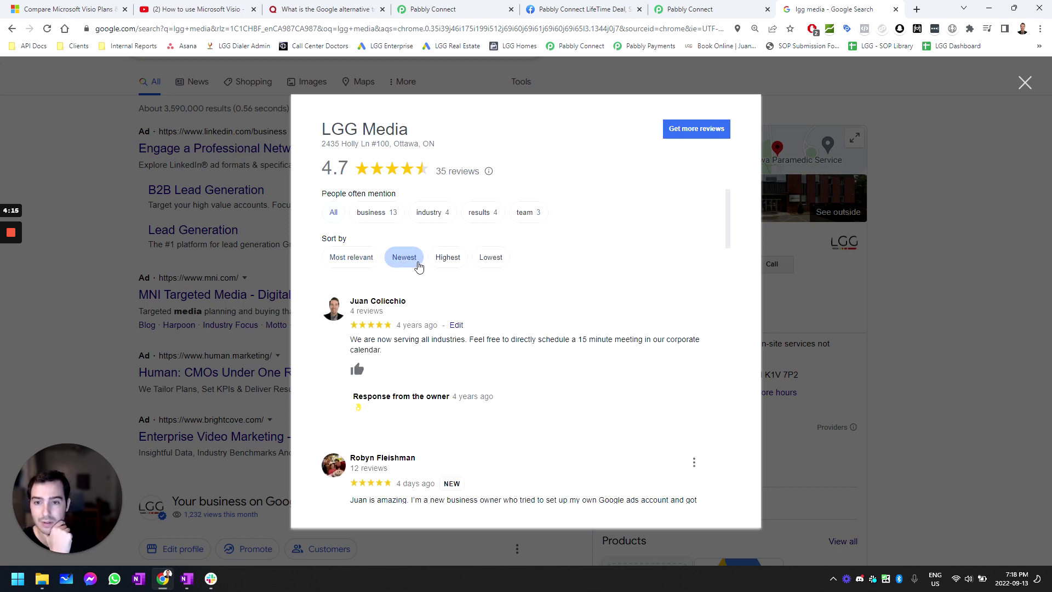
click(443, 258)
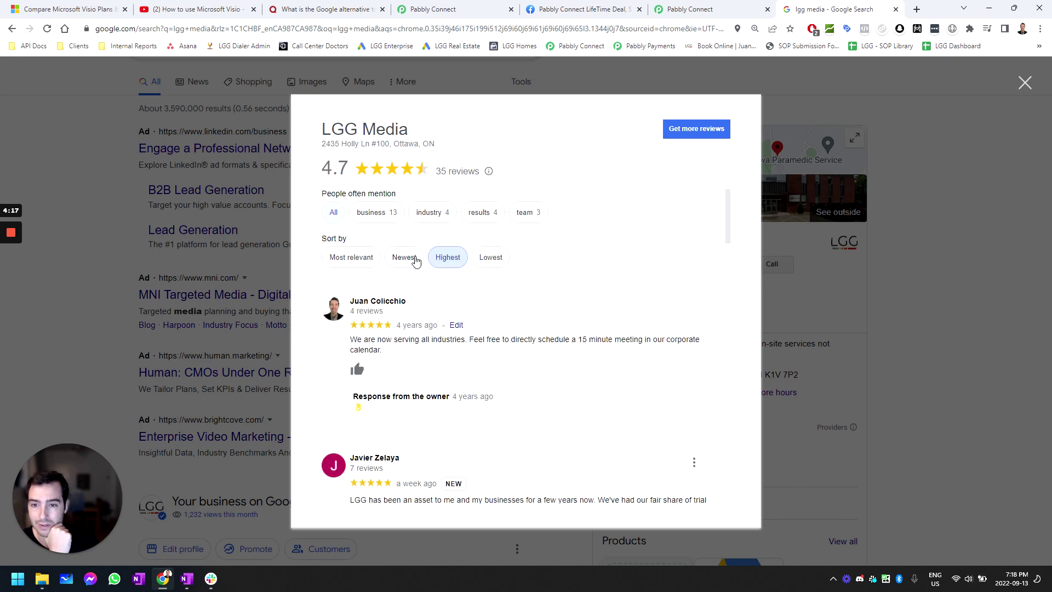
click(414, 258)
click(361, 260)
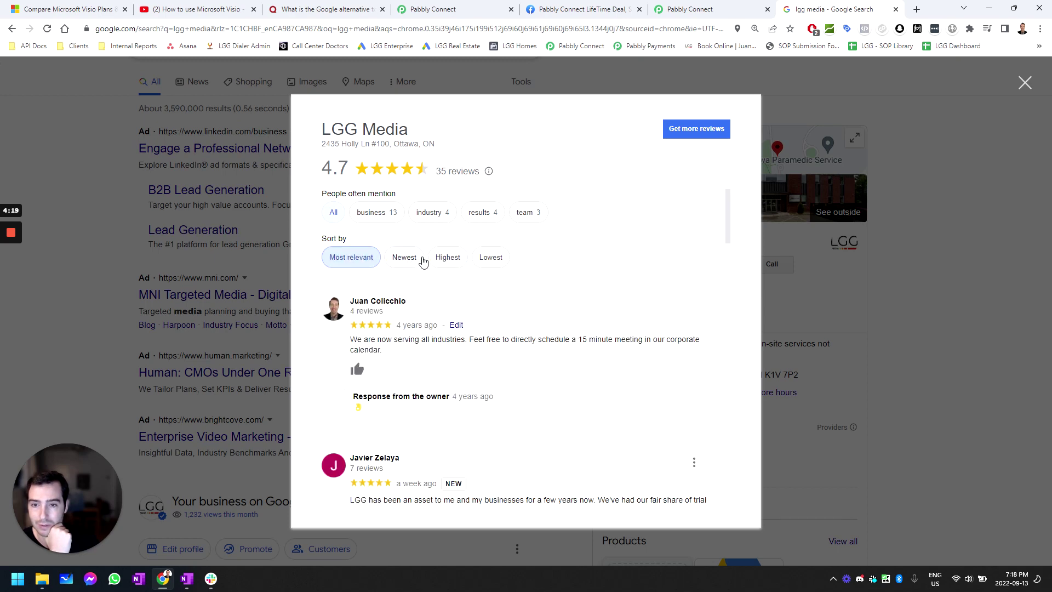
click(485, 259)
click(446, 258)
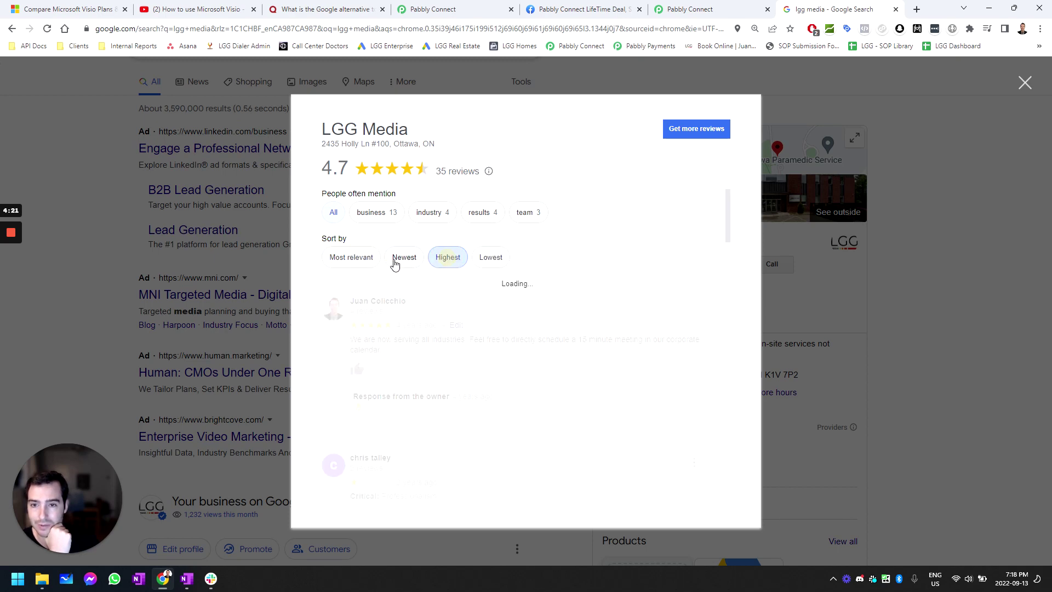
click(406, 261)
click(492, 265)
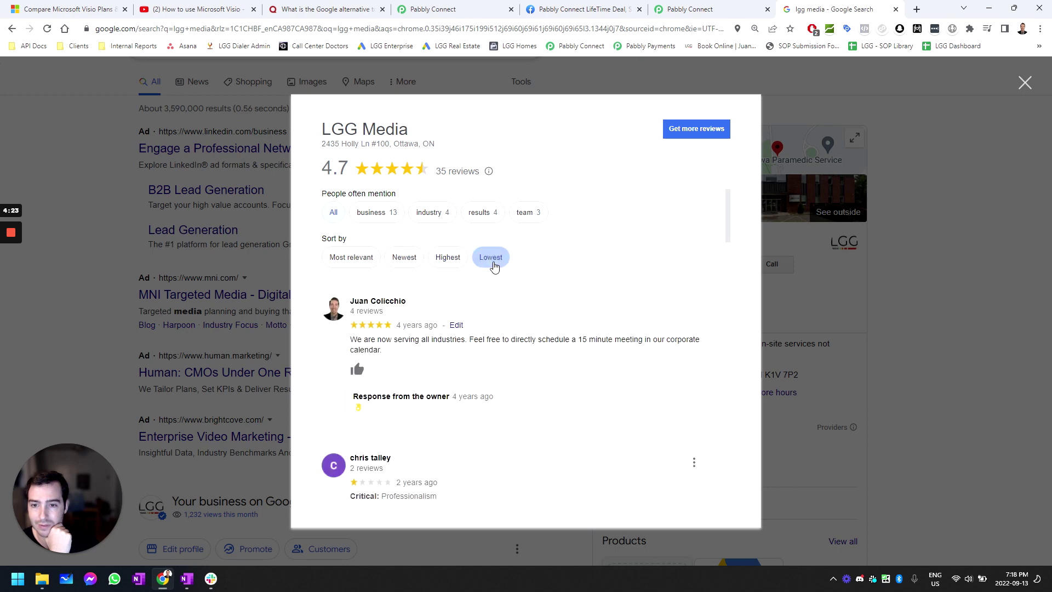
scroll(433, 315, down, 3)
scroll(448, 329, up, 3)
click(412, 257)
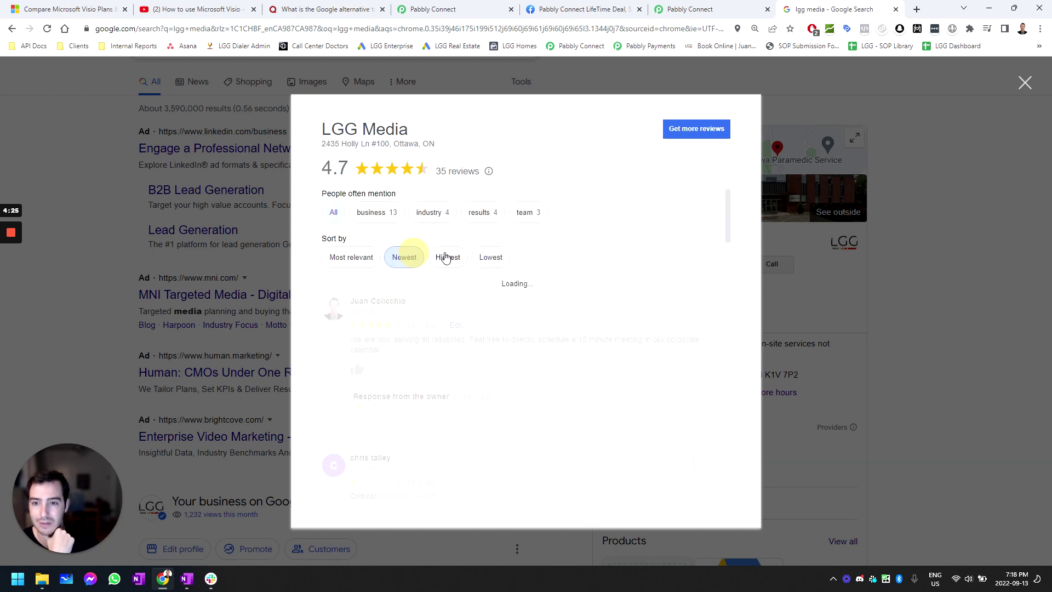
Expand the owner's full AI-generated reply on the new five-star review and briefly highlight it.
scroll(419, 352, down, 3)
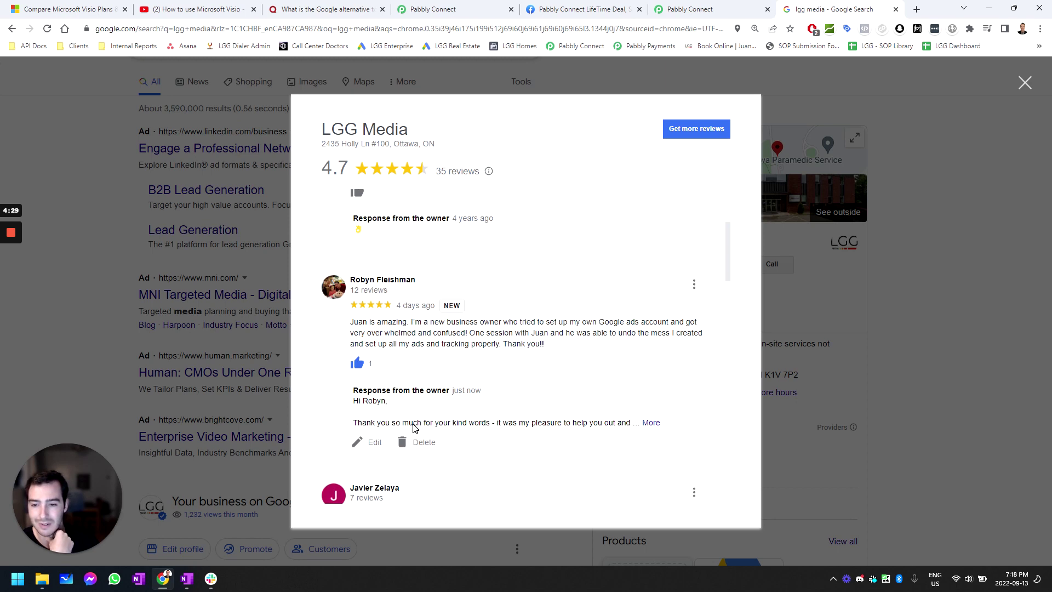
click(650, 422)
scroll(456, 400, down, 1)
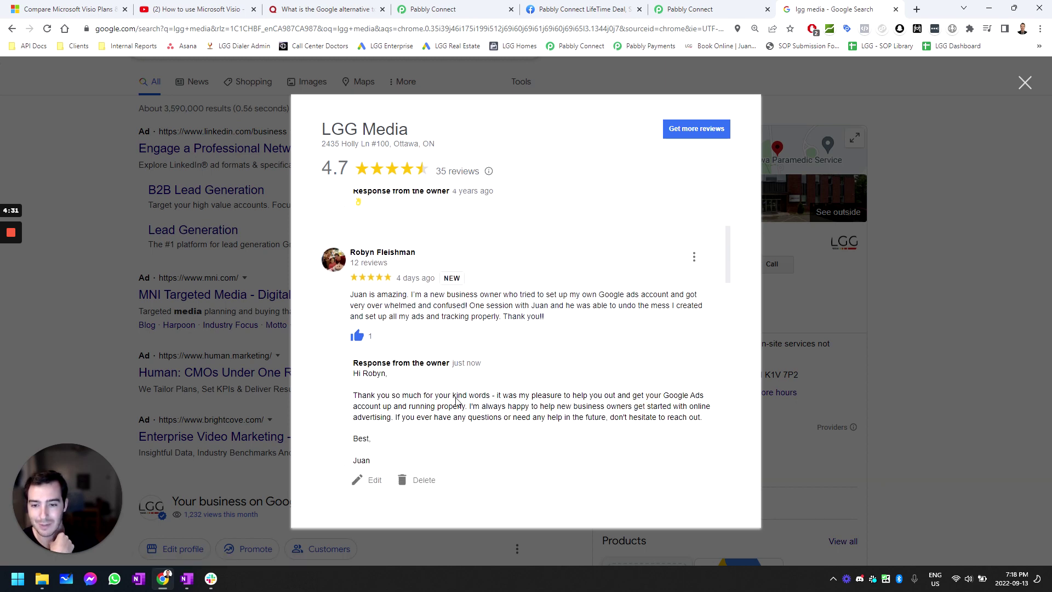
drag(500, 395, 693, 419)
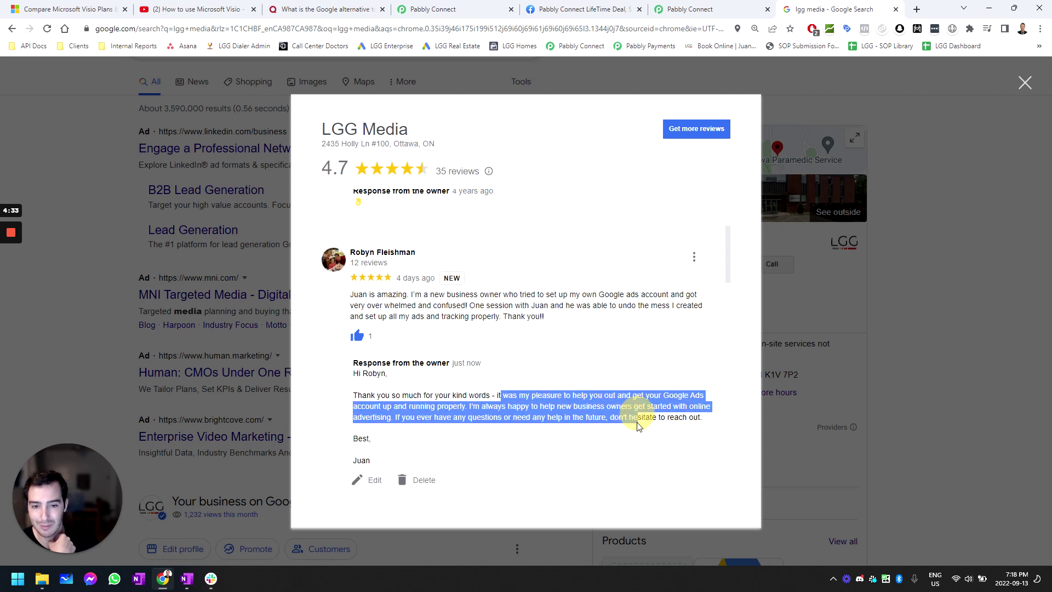
click(493, 400)
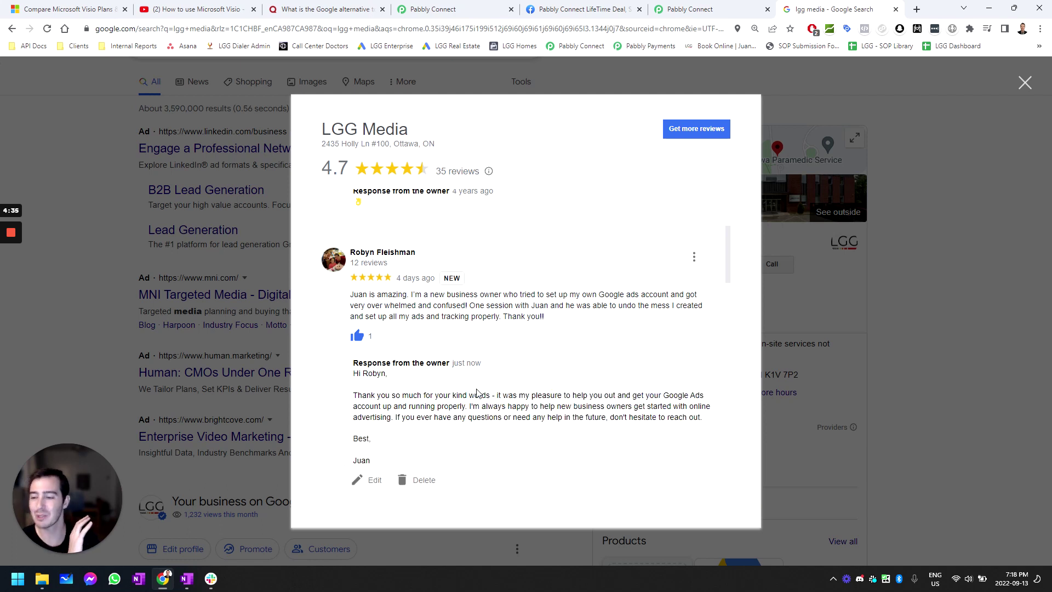